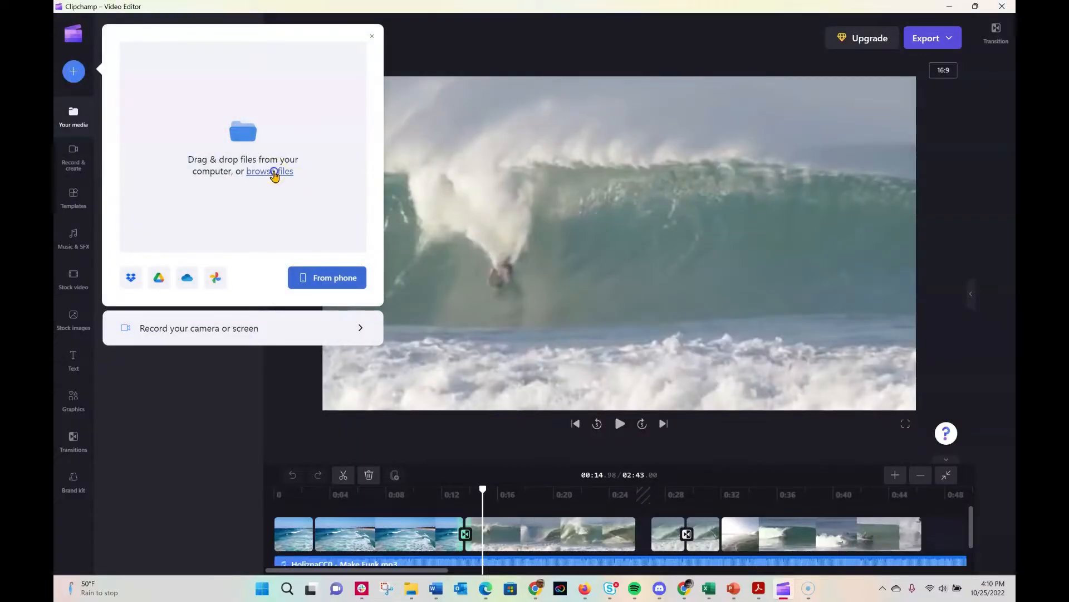
Step: Import the BlackScreen image from the Pictures folder into the project's media
left_click(274, 172)
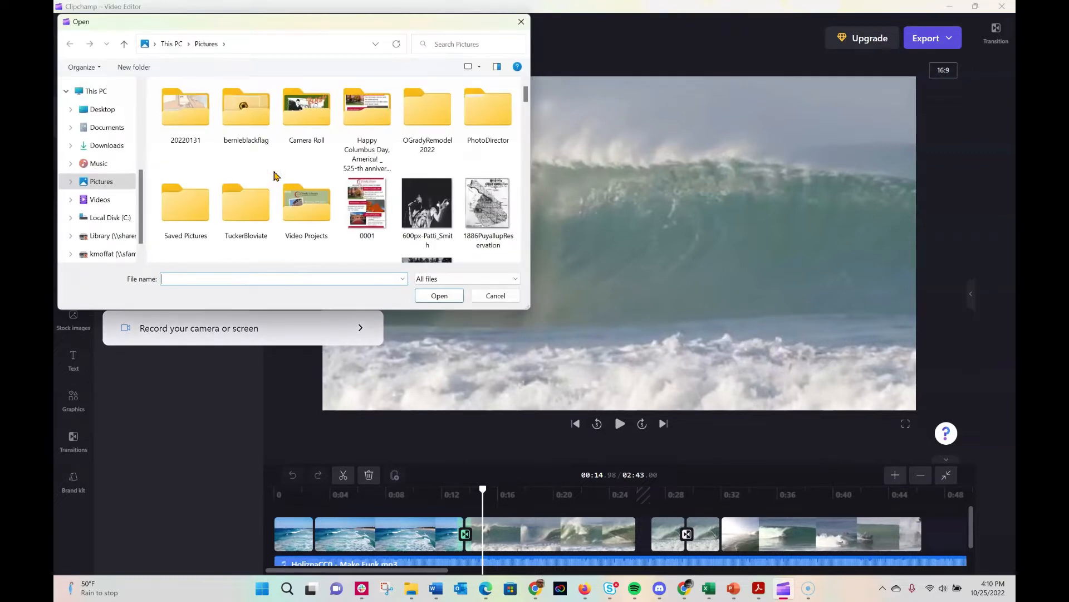
scroll(308, 178, "down", 5)
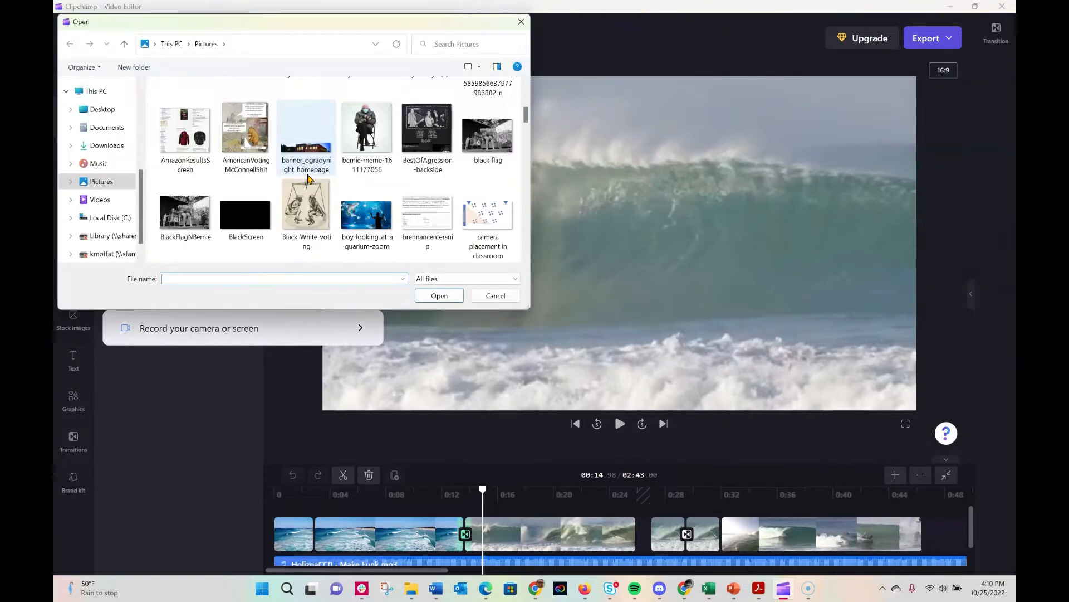
left_click(262, 216)
left_click(244, 214)
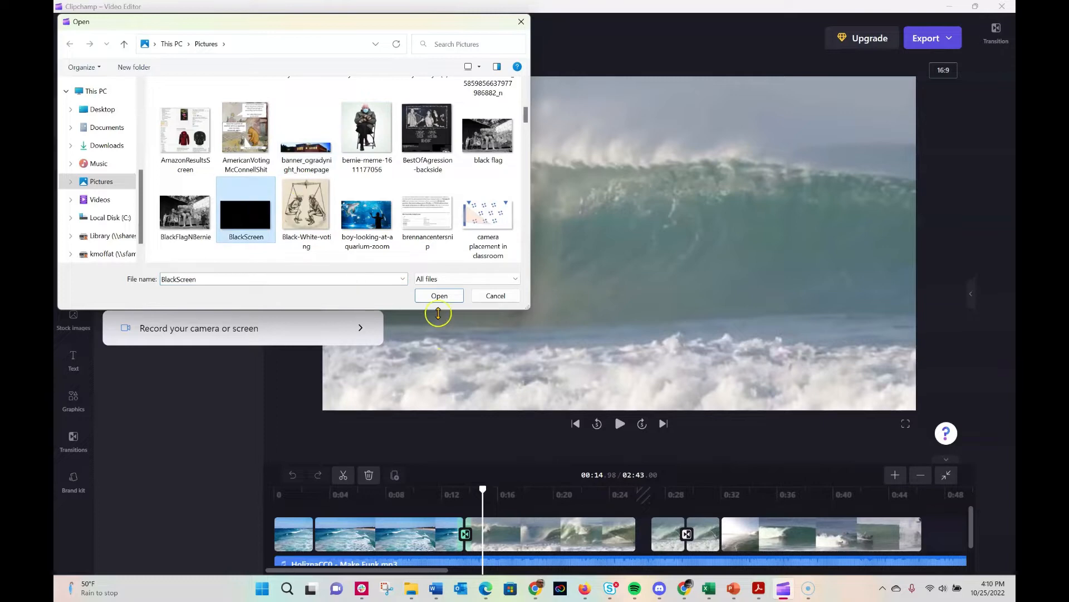
left_click(441, 297)
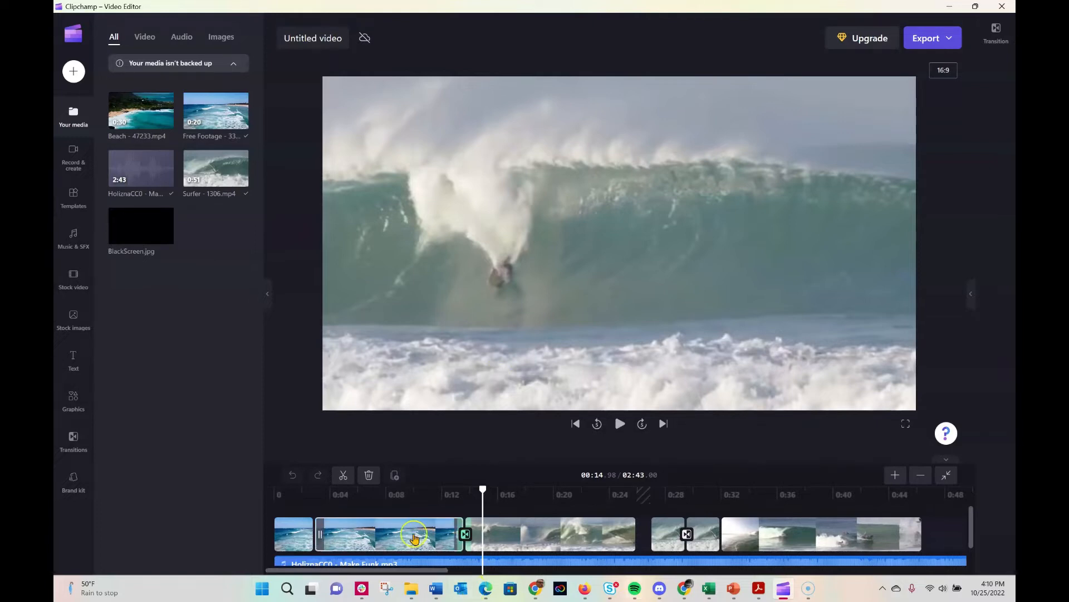
Step: Place BlackScreen.jpg at the very start of the video track and trim it to about 3 seconds
mouse_move(143, 224)
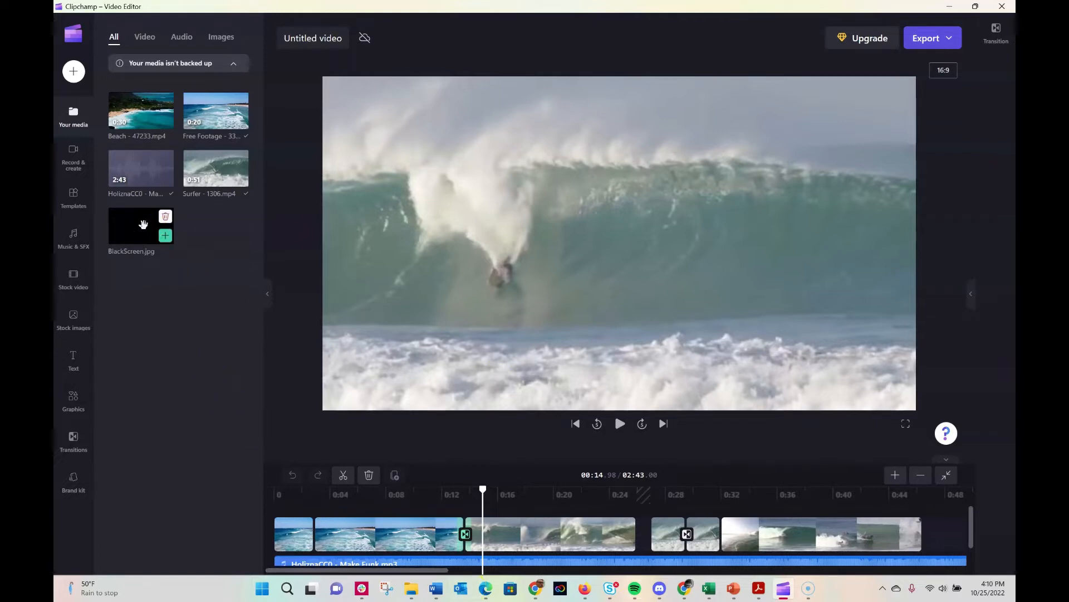
left_click_drag(143, 224, 275, 542)
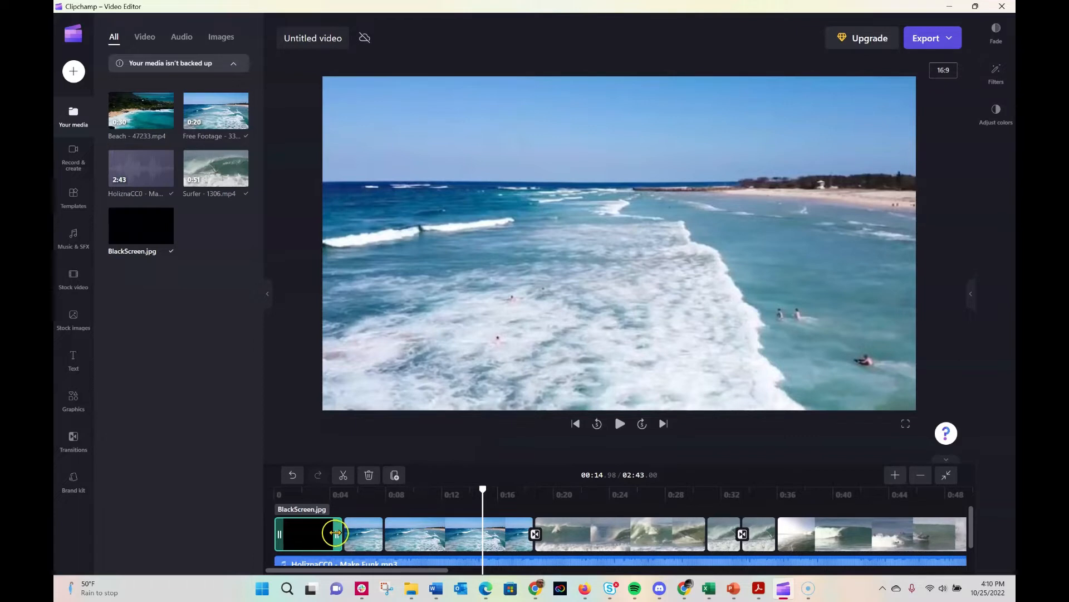
left_click_drag(335, 532, 304, 533)
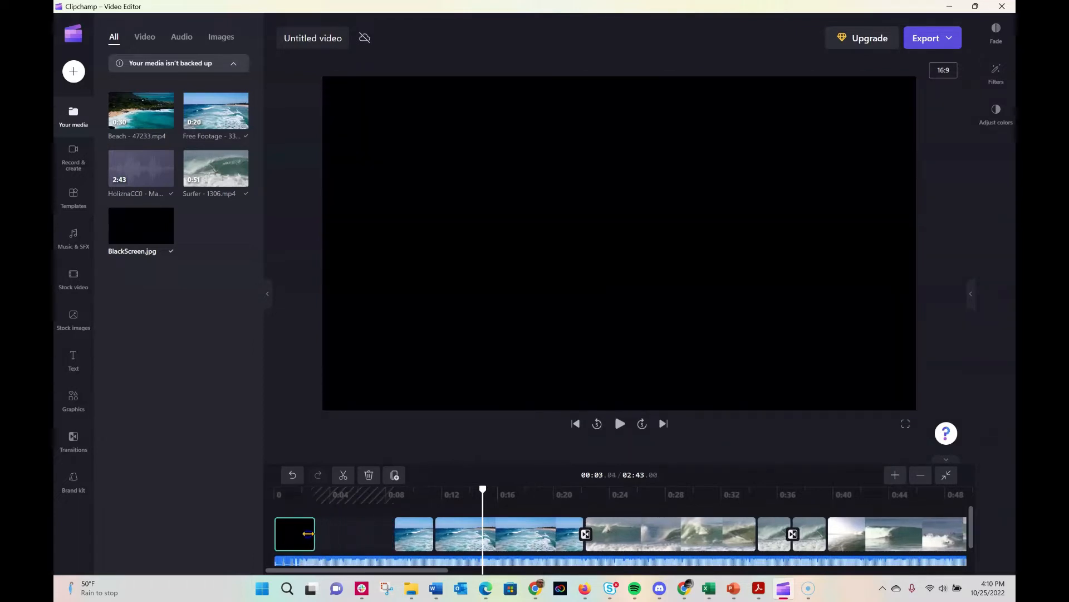
left_click_drag(308, 534, 309, 534)
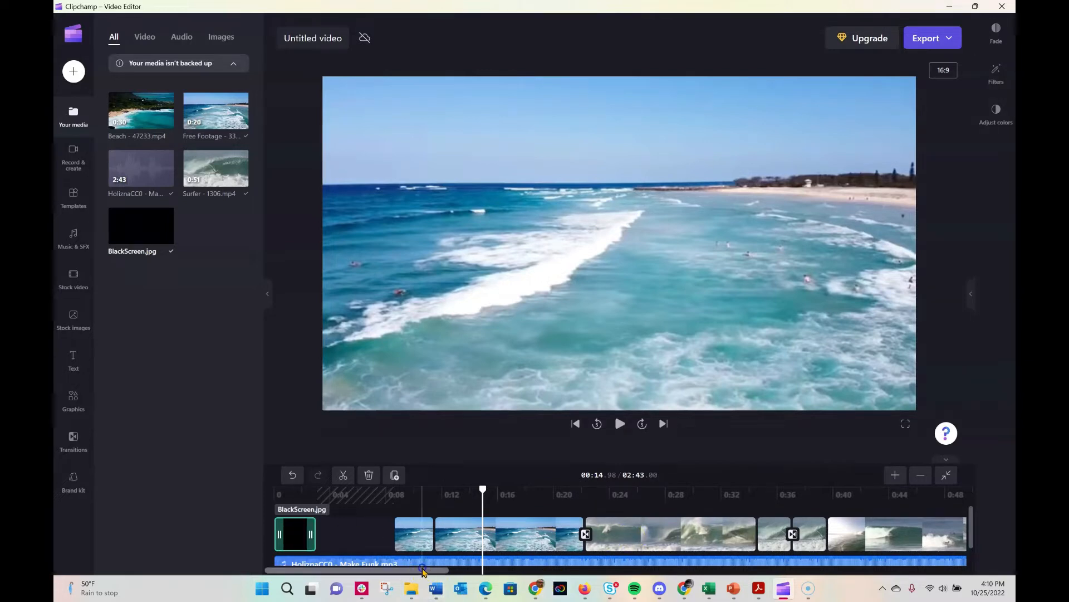
Step: Move the two beach clips and the first surfer clip earlier so they follow the black clip without gaps
left_click_drag(424, 571, 477, 572)
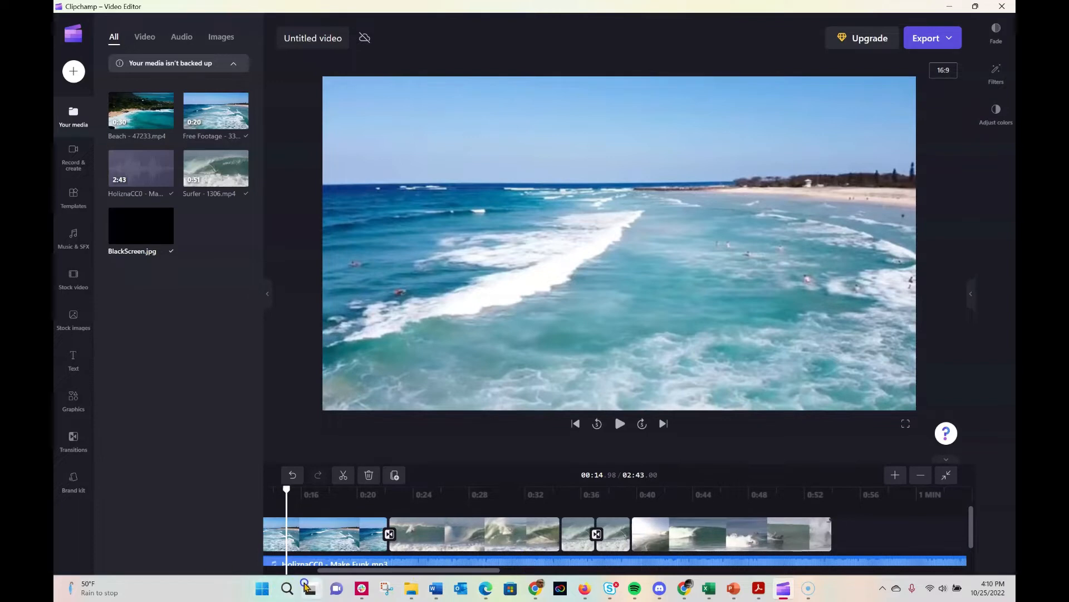
left_click_drag(346, 571, 285, 571)
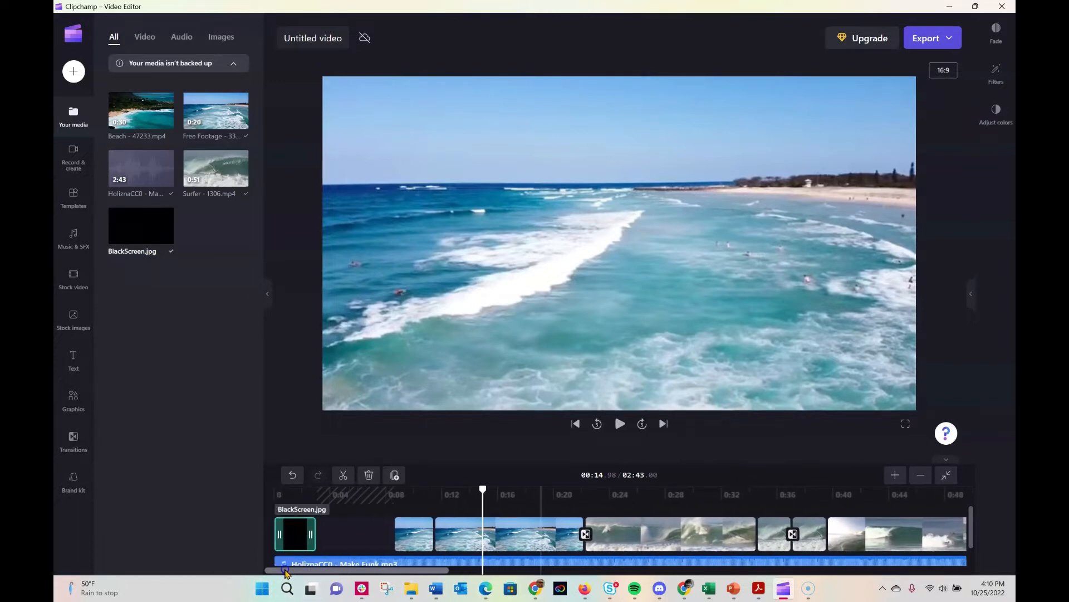
left_click(493, 534)
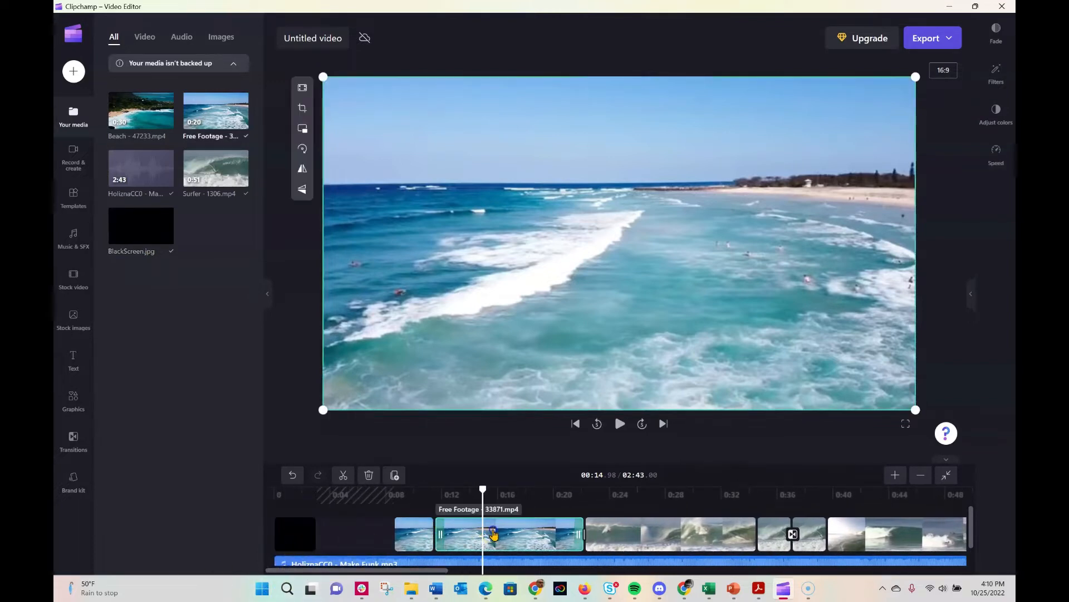
left_click_drag(493, 534, 337, 543)
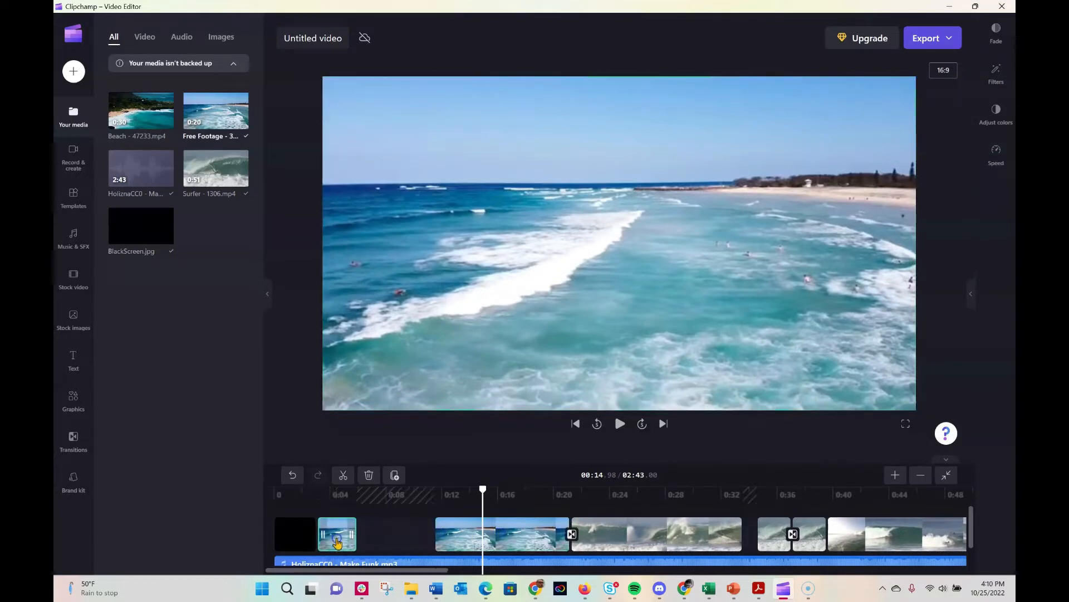
left_click_drag(494, 541, 410, 552)
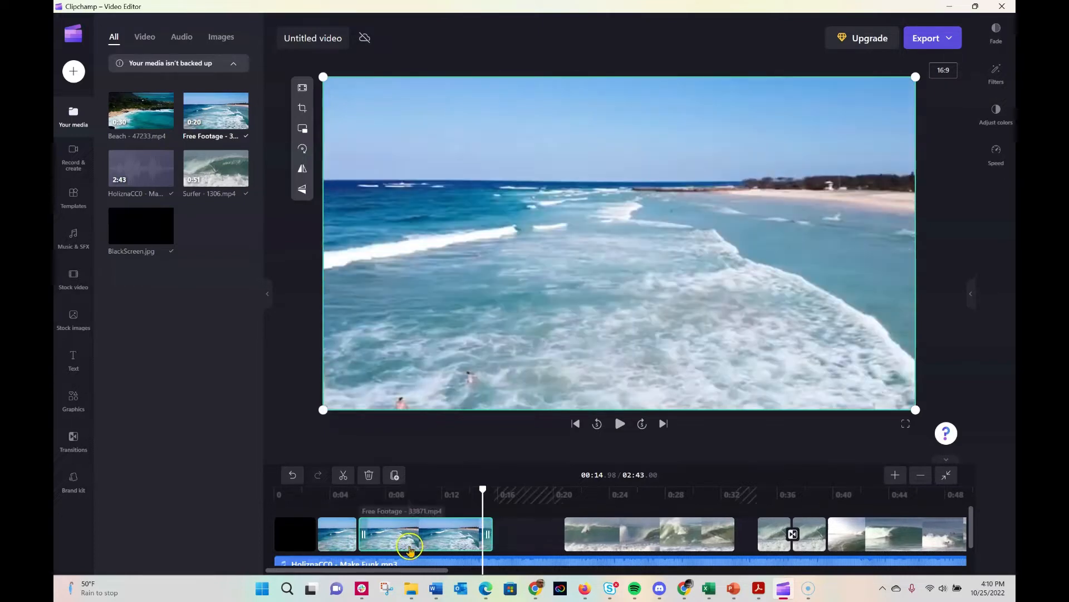
left_click_drag(578, 533, 505, 535)
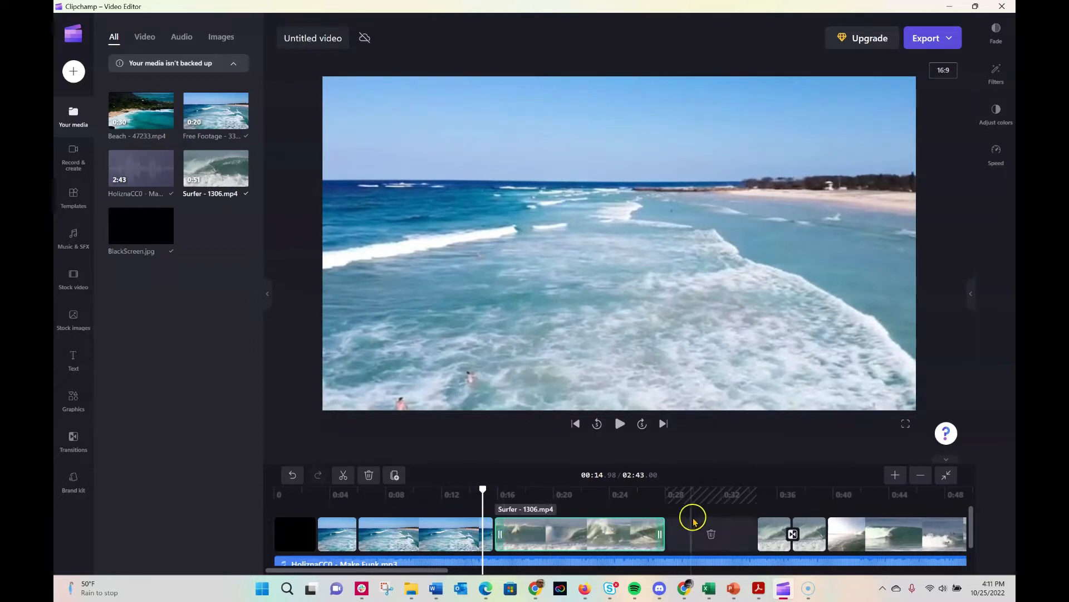
Step: Move the two short surfer clips together, and the last surfer clip after them, to close the remaining gaps in the video track
left_click(814, 533)
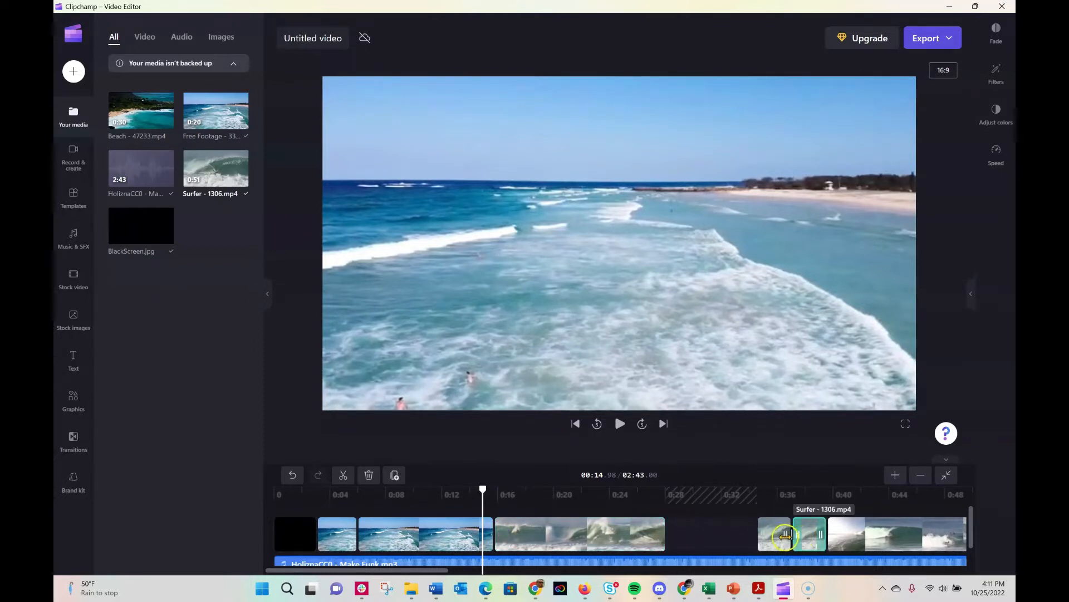
left_click(780, 536, "shift")
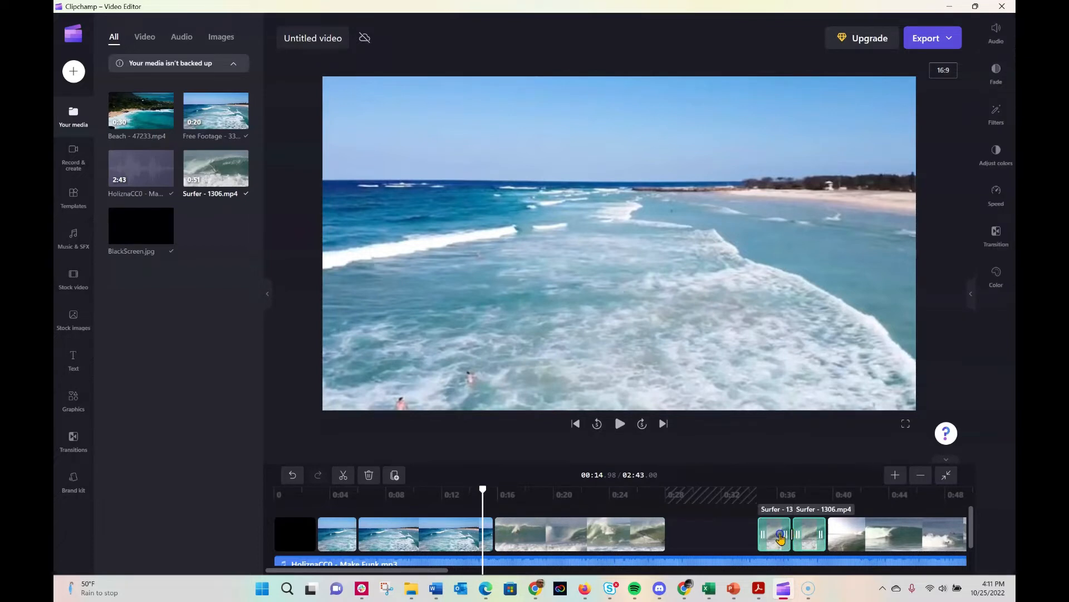
left_click_drag(780, 536, 682, 540)
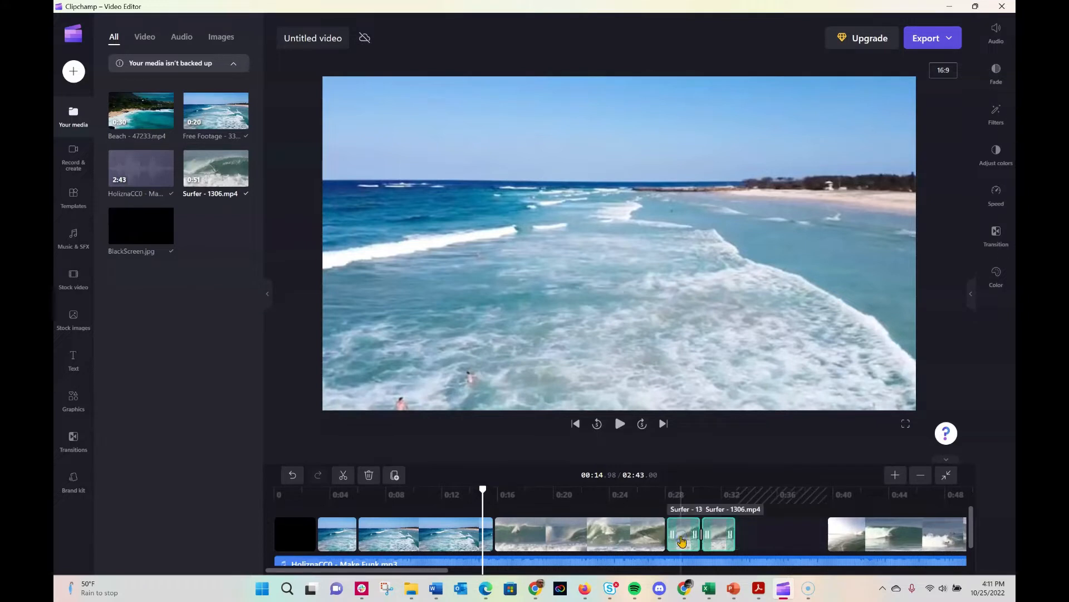
left_click_drag(881, 520, 787, 537)
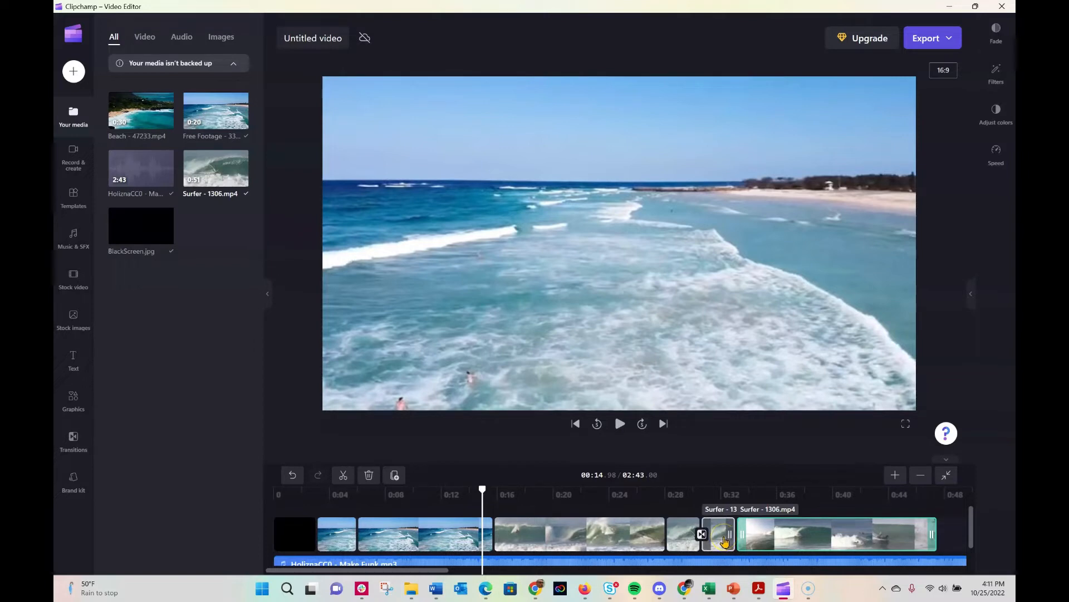
left_click(723, 537, "ctrl")
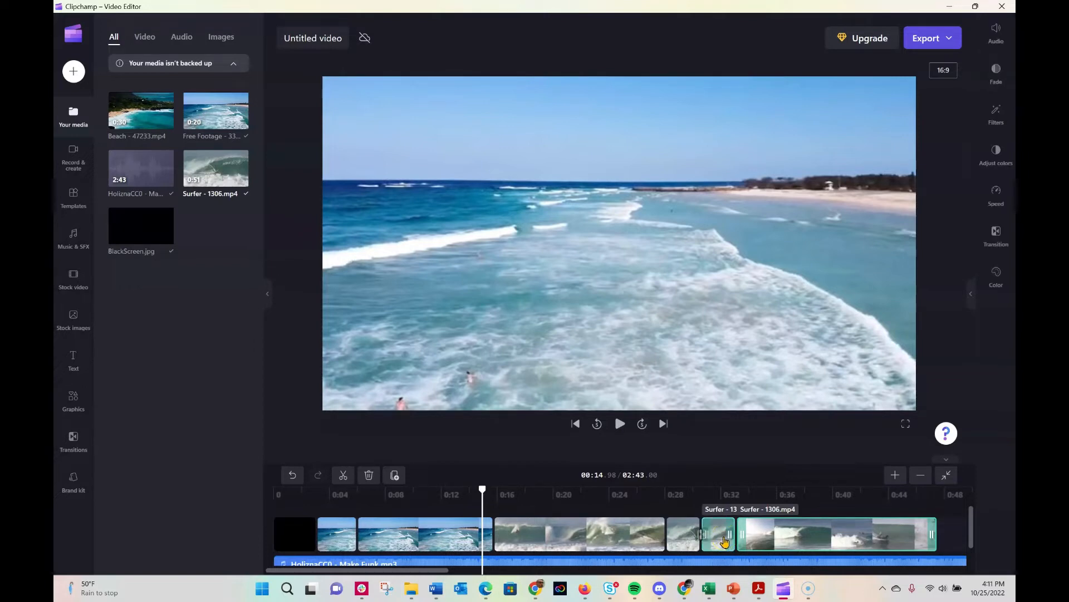
left_click(684, 535, "ctrl")
left_click(604, 538, "ctrl")
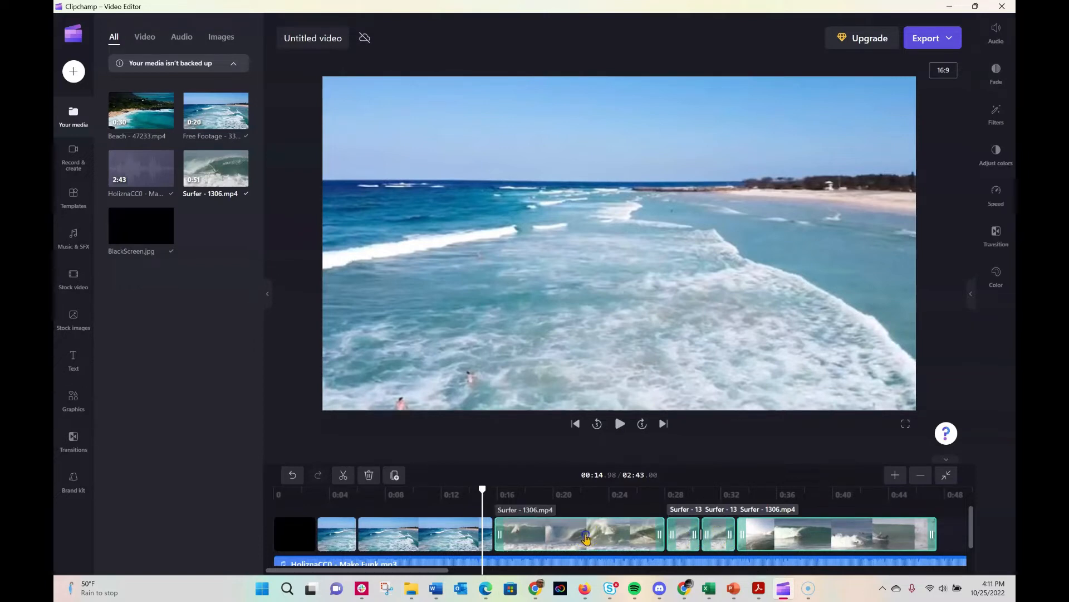
left_click(416, 531, "ctrl")
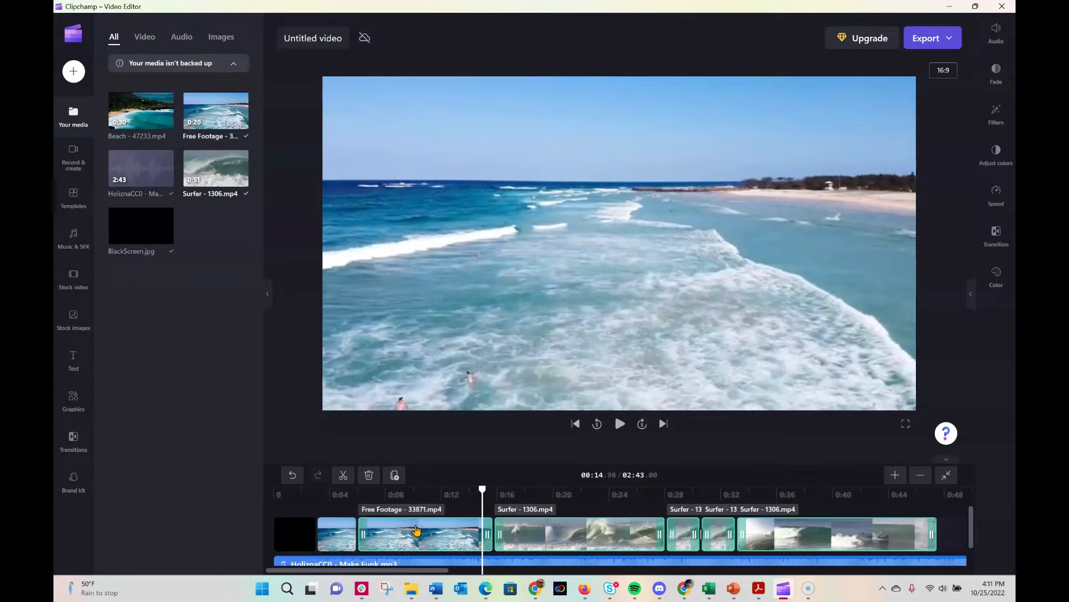
left_click(348, 537)
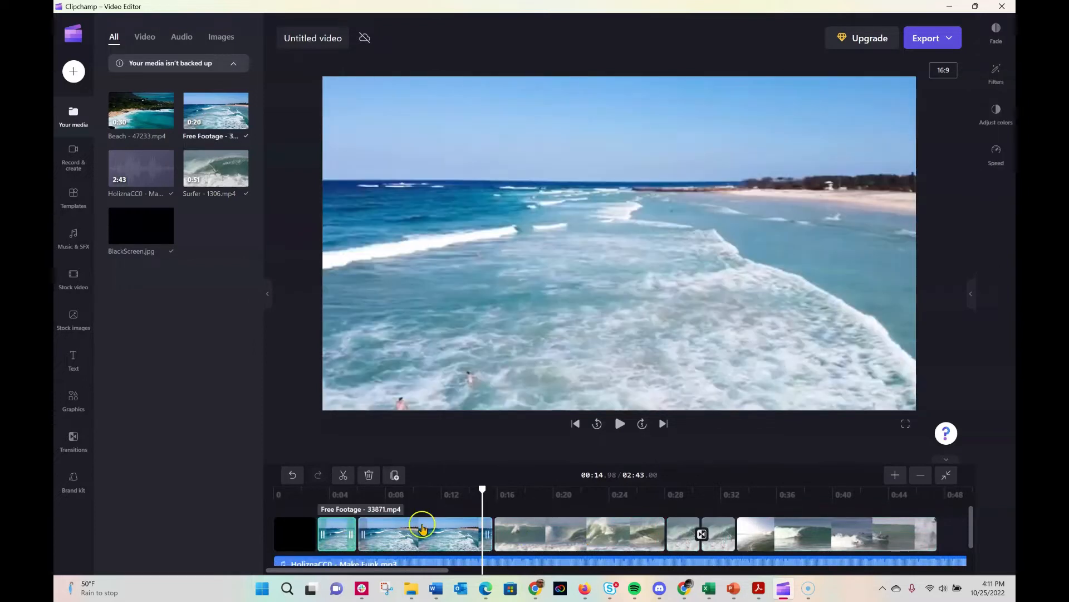
left_click(450, 505)
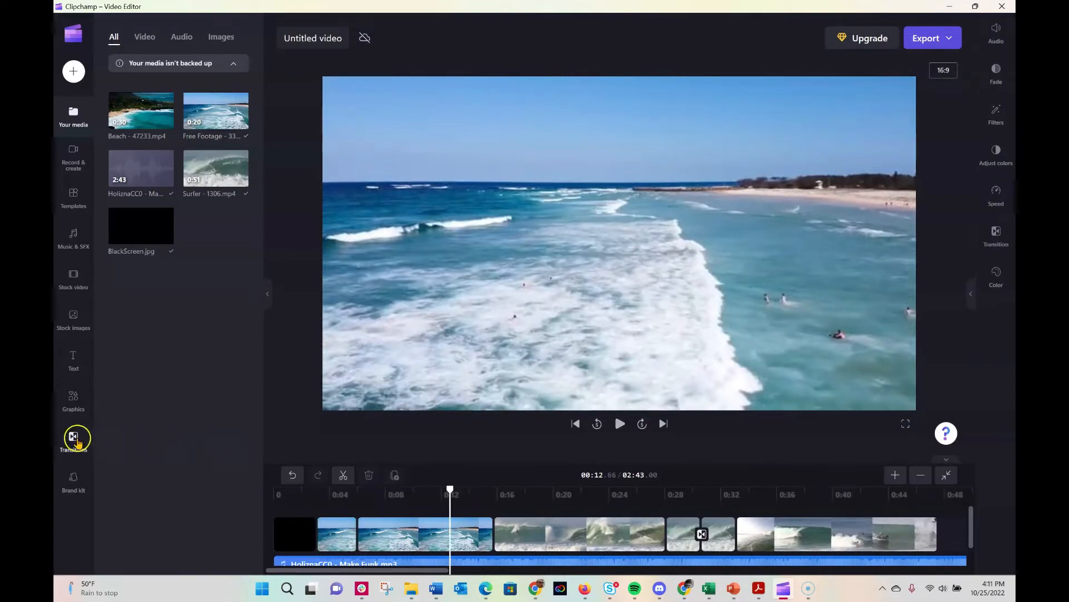
Step: Add a transition between the two beach clips, and select the black clip at the start
left_click(73, 439)
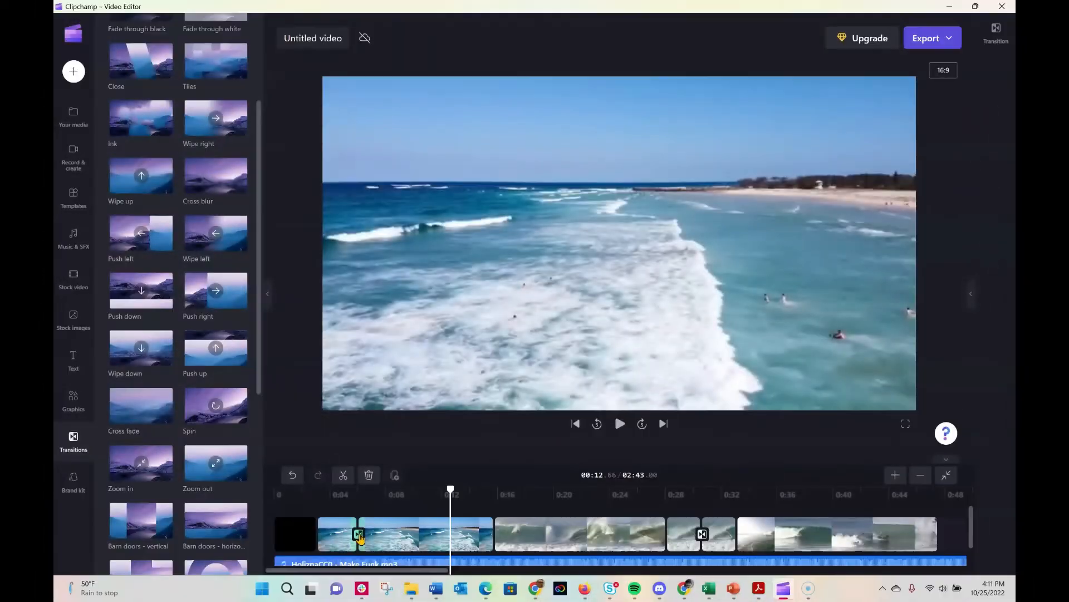
left_click(305, 536)
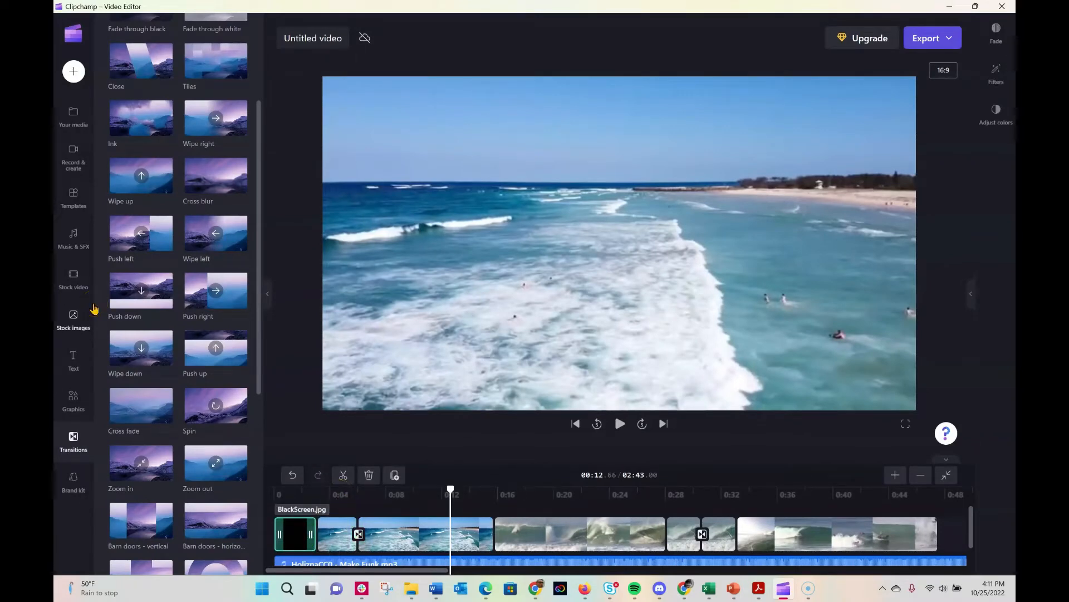
Step: Browse the text styles and place a plain Text title above the black clip at the start of the timeline
left_click(73, 359)
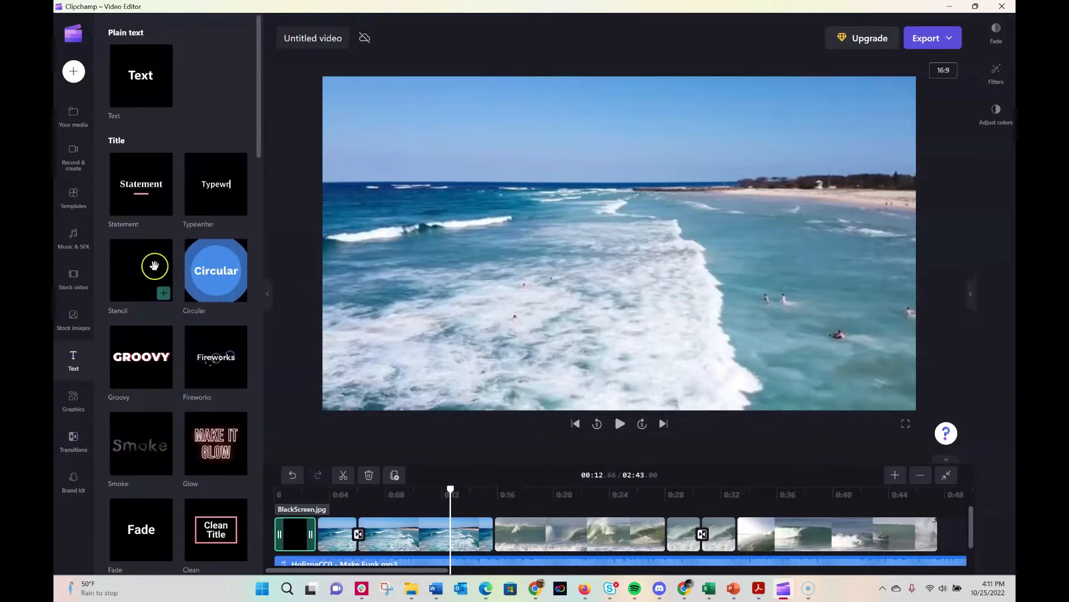
scroll(180, 346, "down", 5)
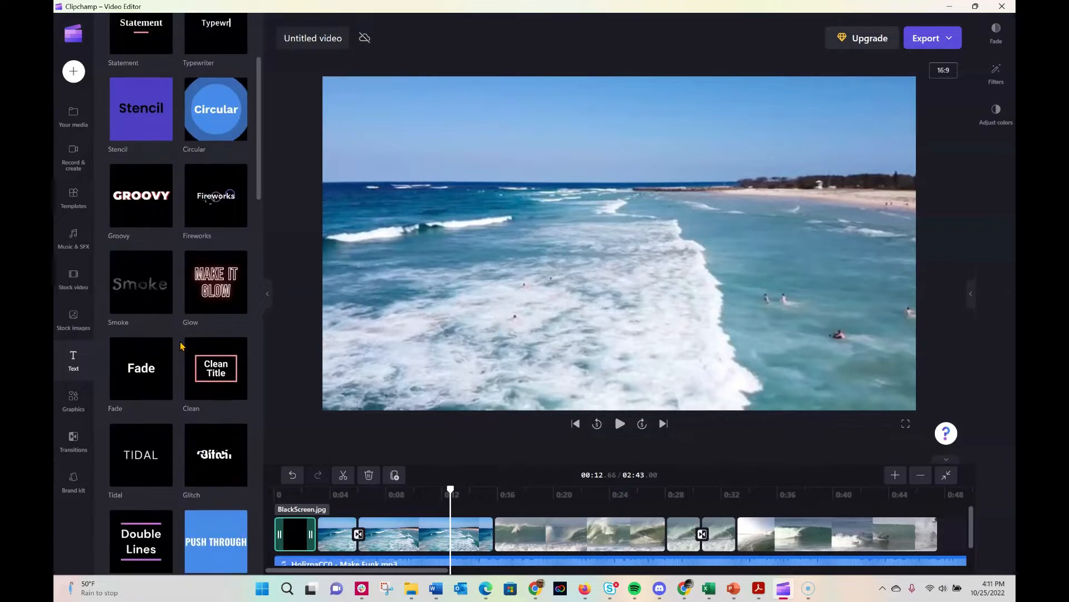
scroll(180, 345, "down", 3)
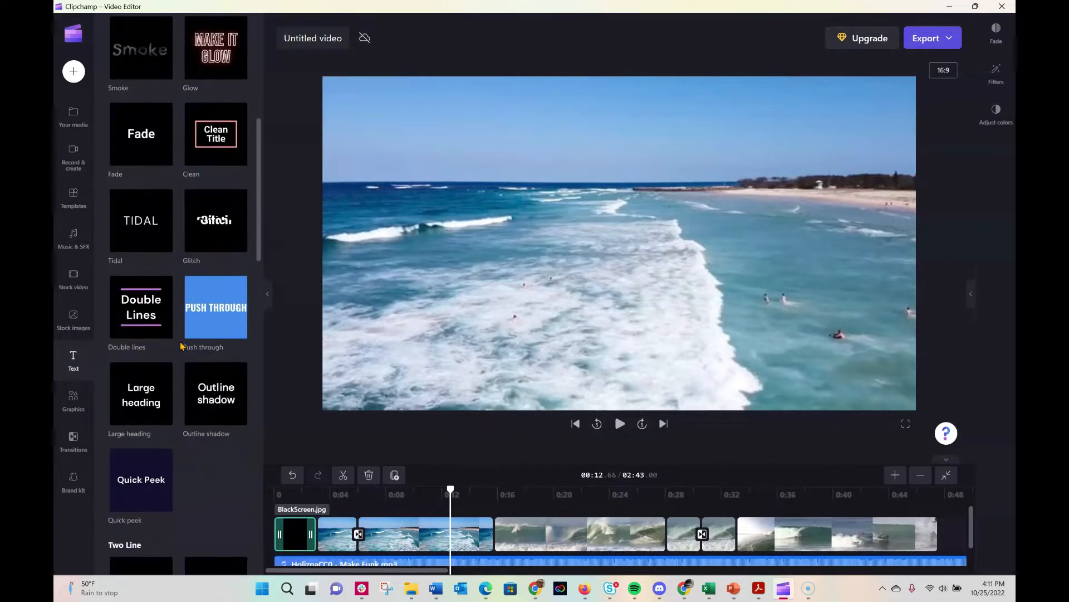
scroll(180, 346, "down", 2)
scroll(180, 345, "down", 4)
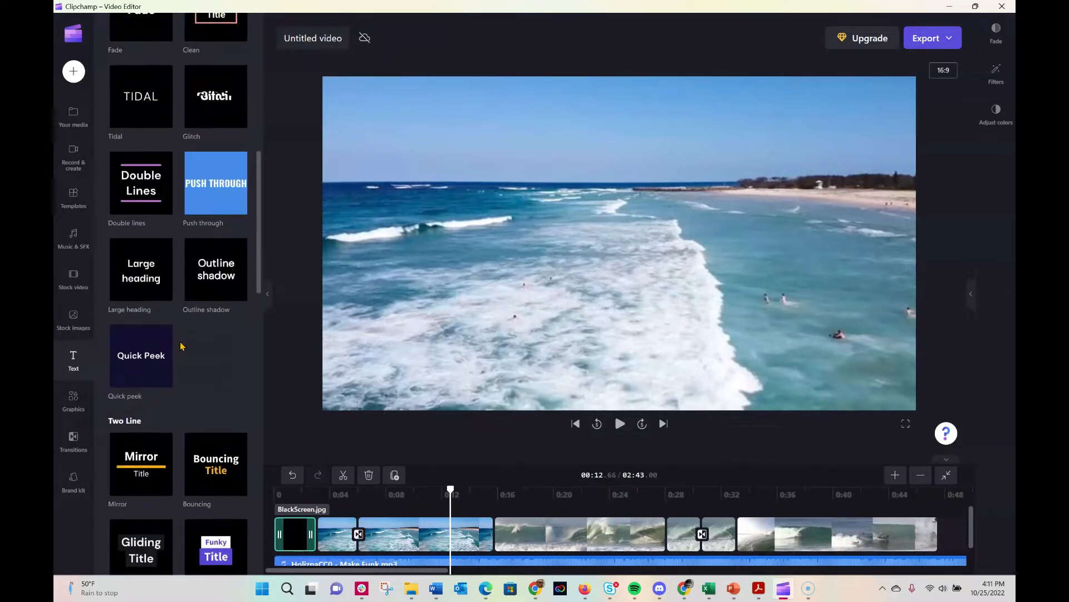
scroll(180, 345, "down", 2)
scroll(180, 345, "up", 1)
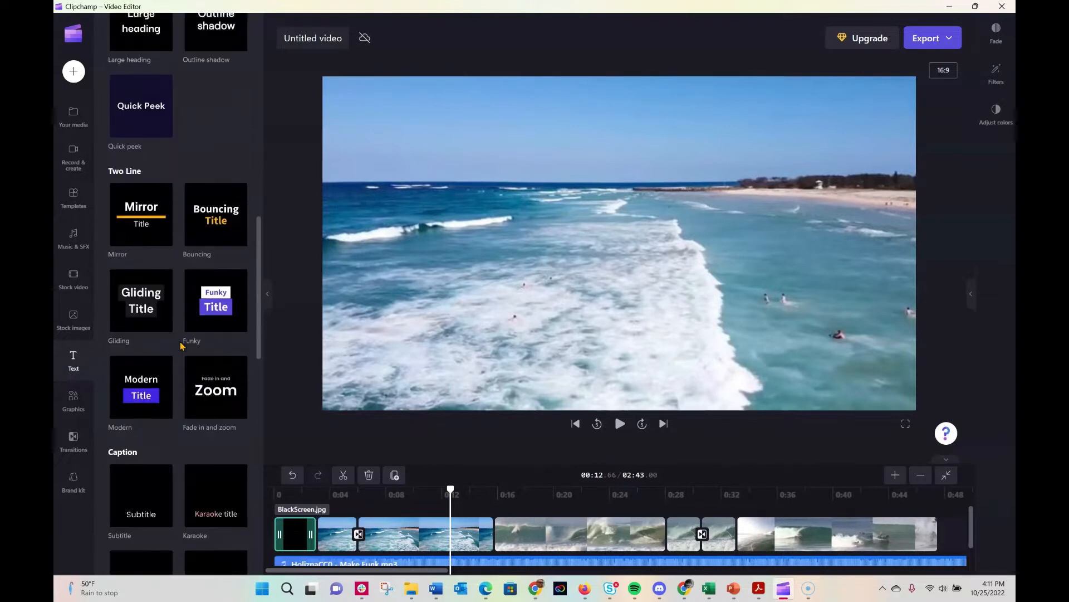
scroll(180, 345, "up", 10)
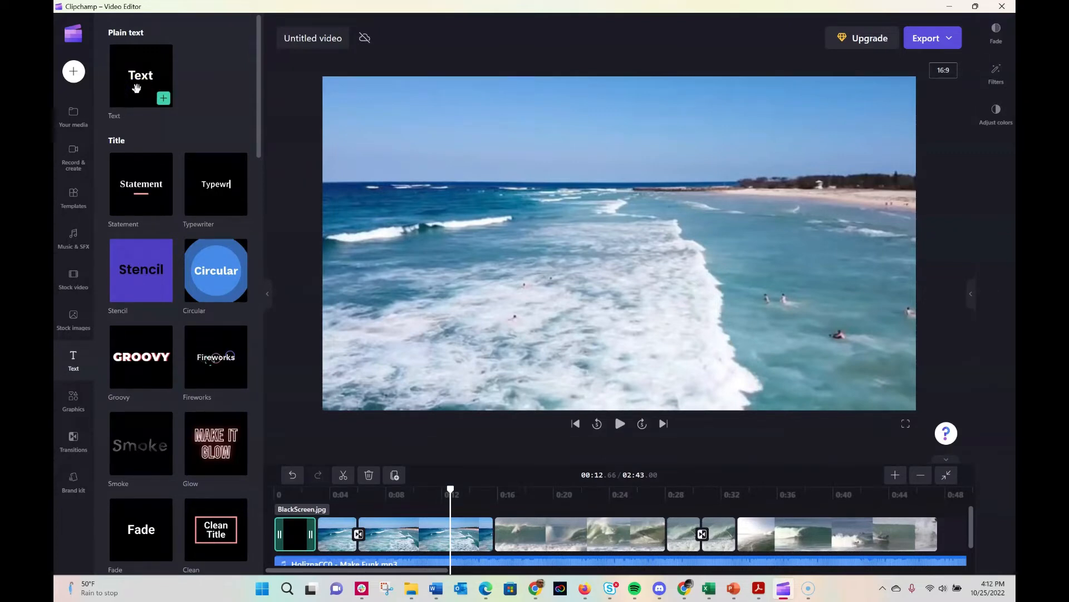
left_click_drag(136, 88, 297, 527)
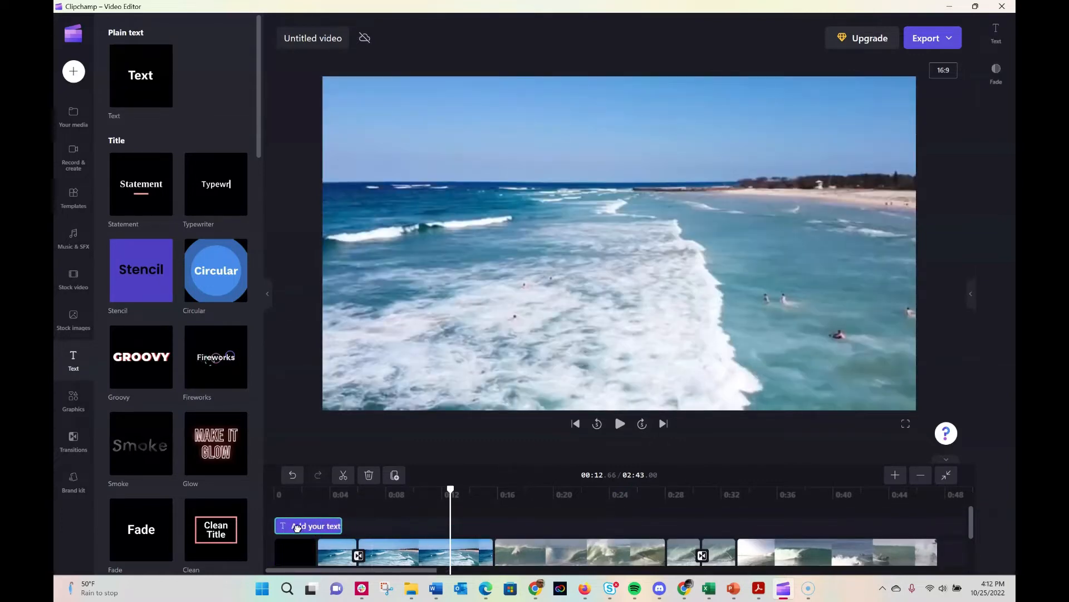
Step: Replace the placeholder text of the title above the black clip with "Cool surfing clips"
left_click(297, 529)
left_click(311, 524)
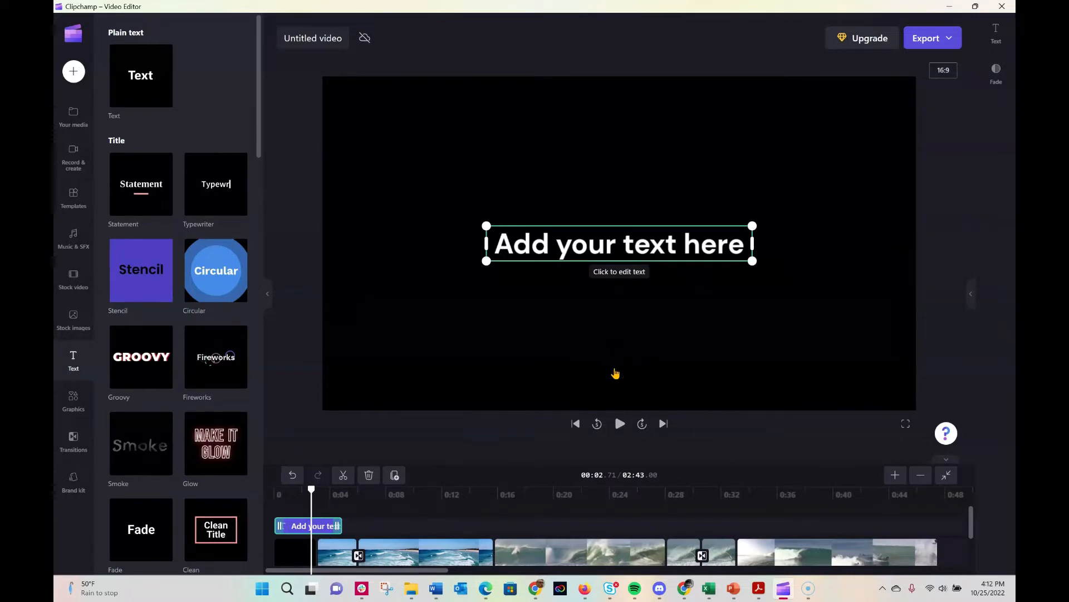
left_click(635, 254)
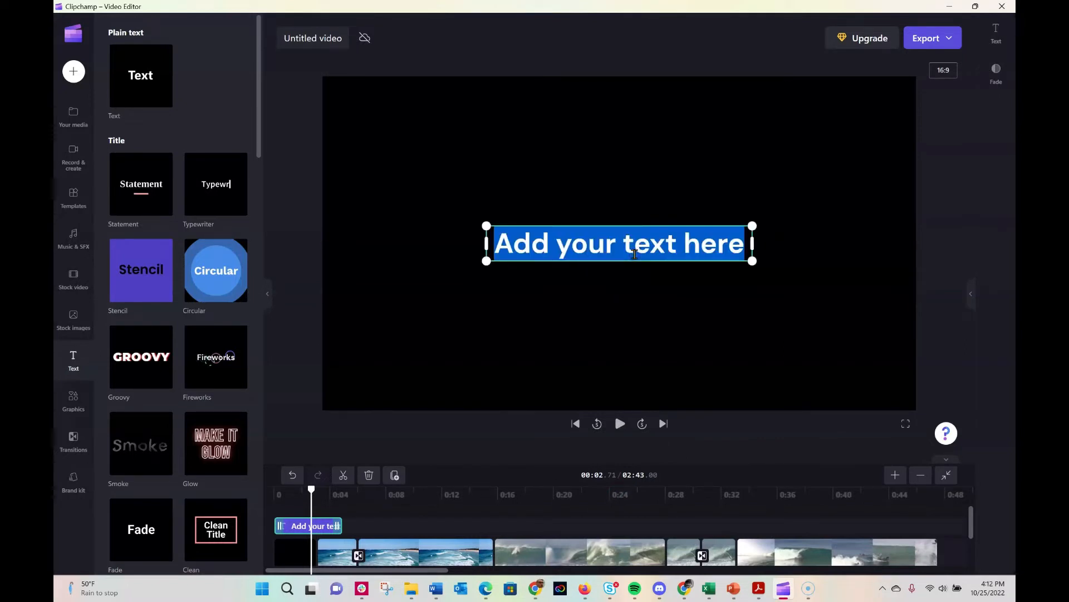
type("COO")
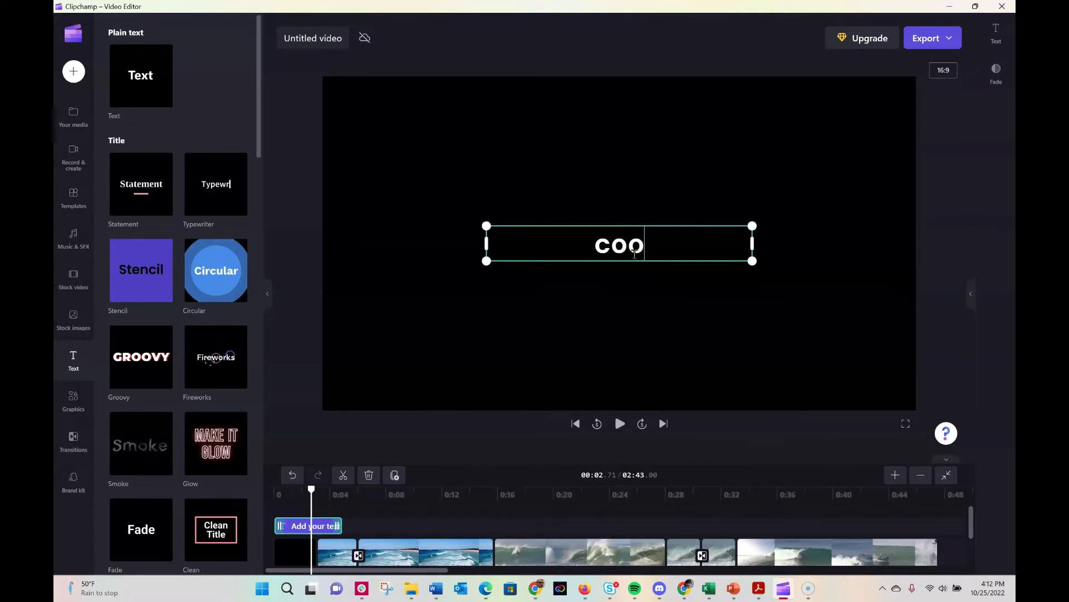
key("BackSpace")
key("BackSpace")
key("BackSpace")
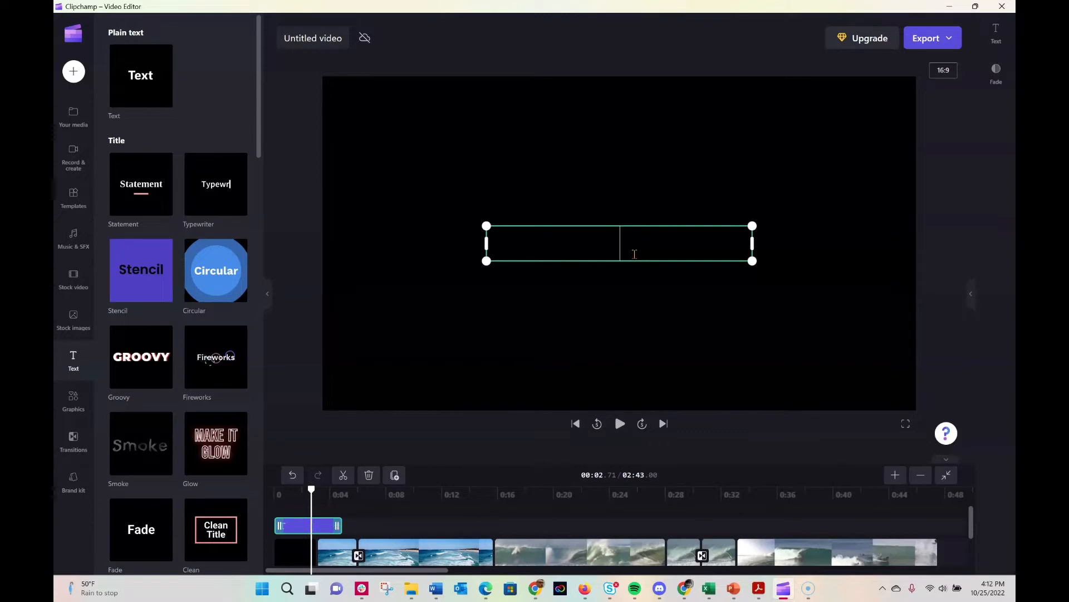
type("Cool s")
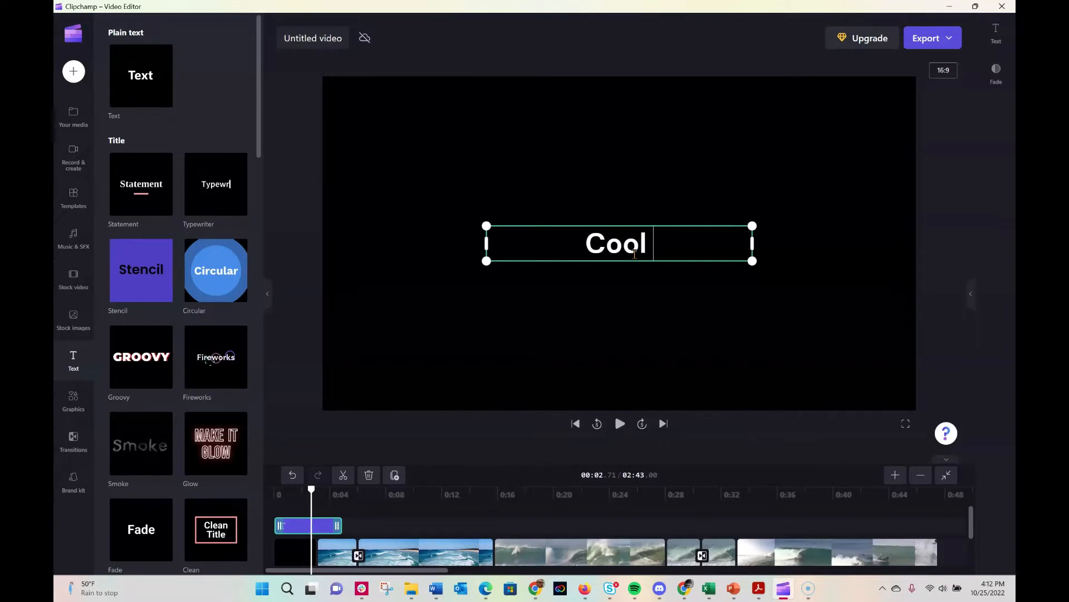
type("ur")
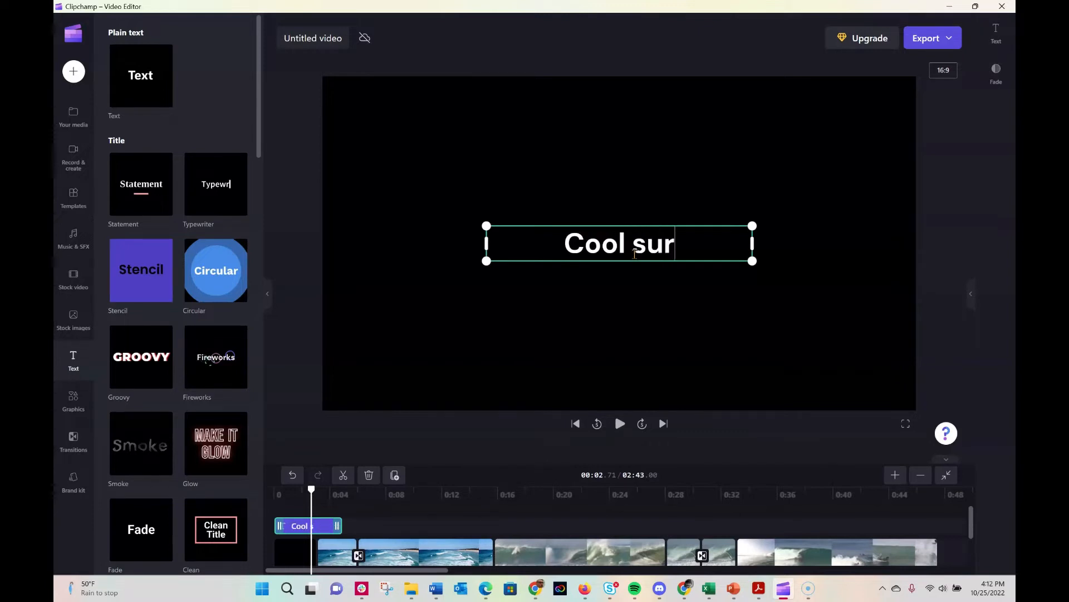
type("fing clips")
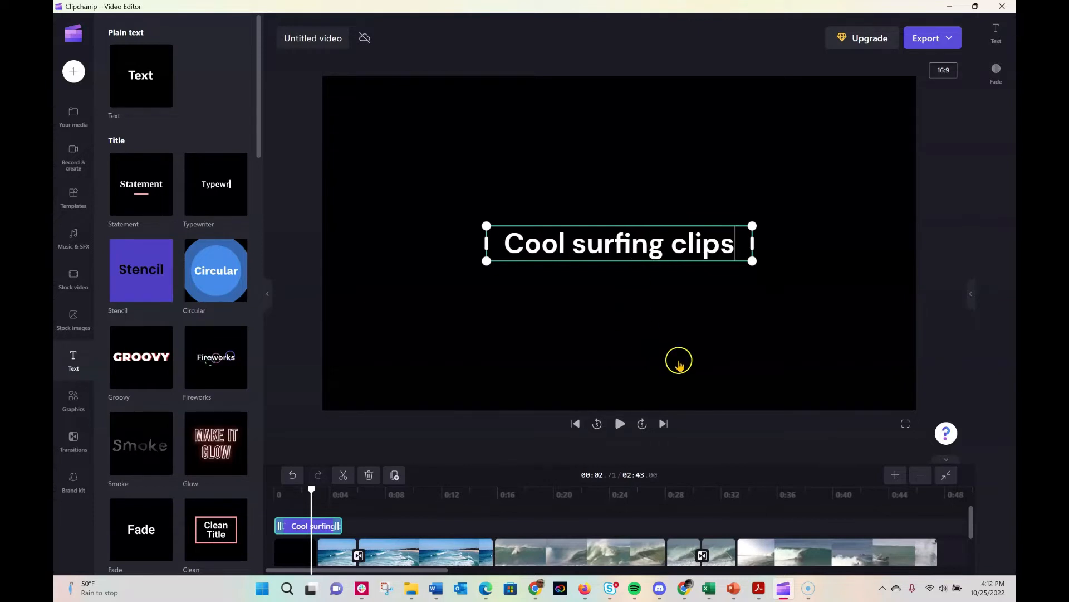
left_click(754, 441)
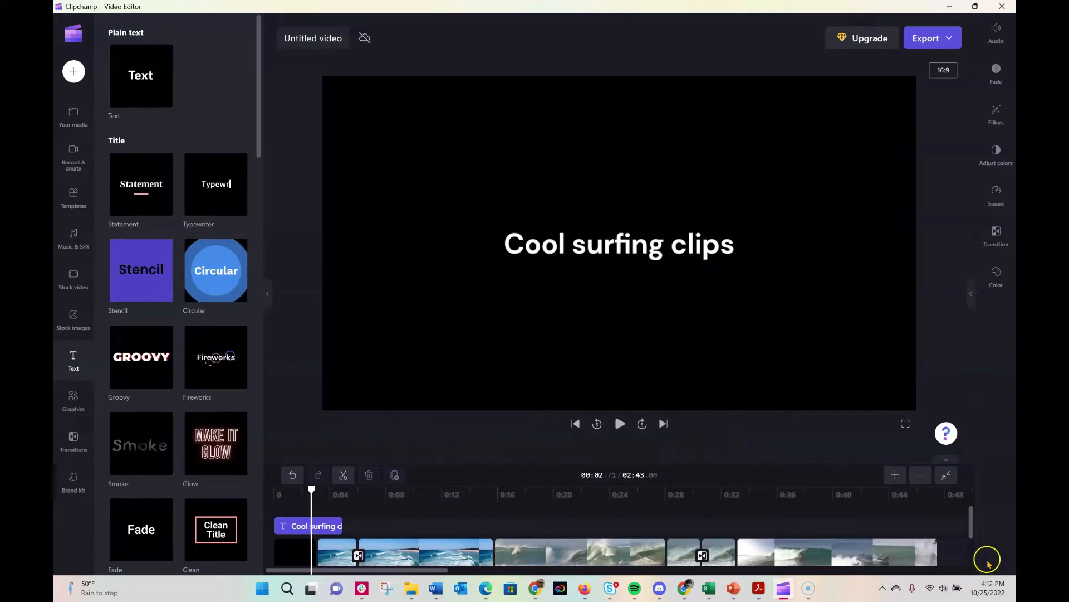
Step: Enlarge the timeline area and trim the title's end to just past the end of the black clip
left_click_drag(972, 532, 972, 534)
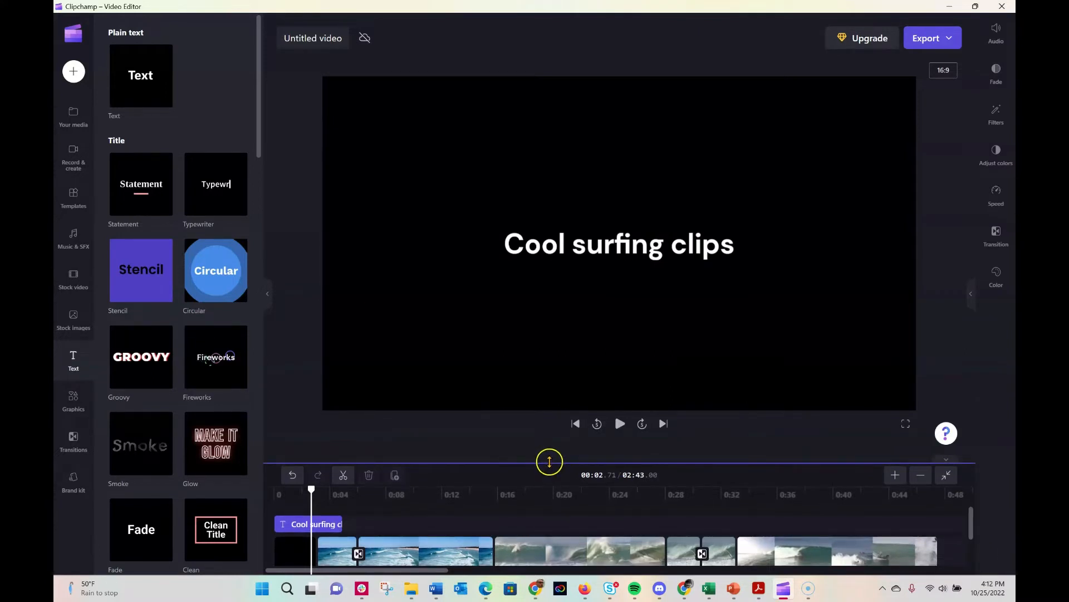
left_click_drag(549, 462, 555, 390)
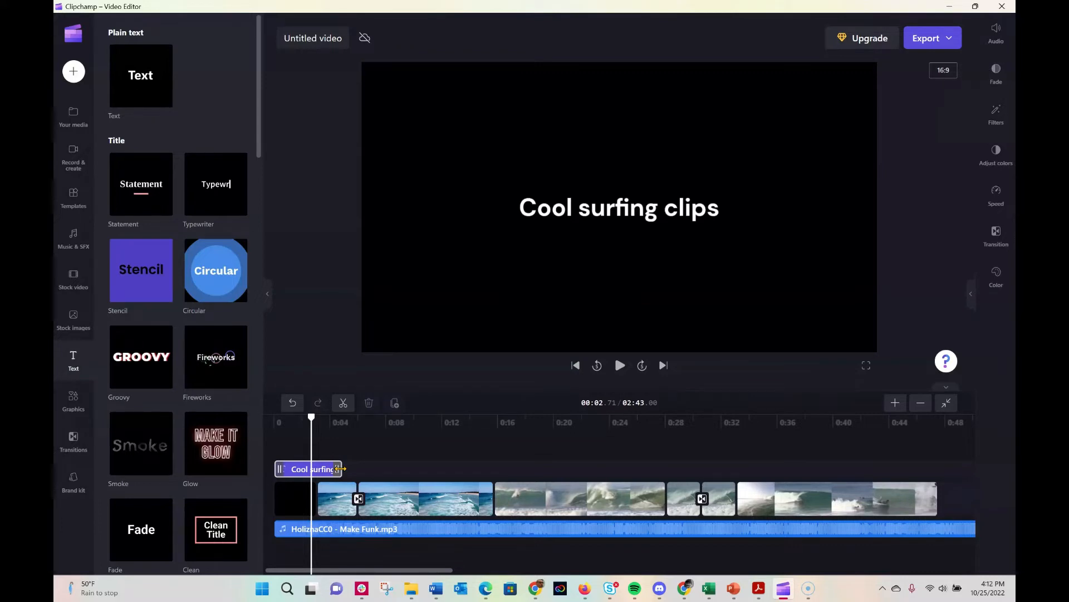
left_click_drag(341, 469, 316, 468)
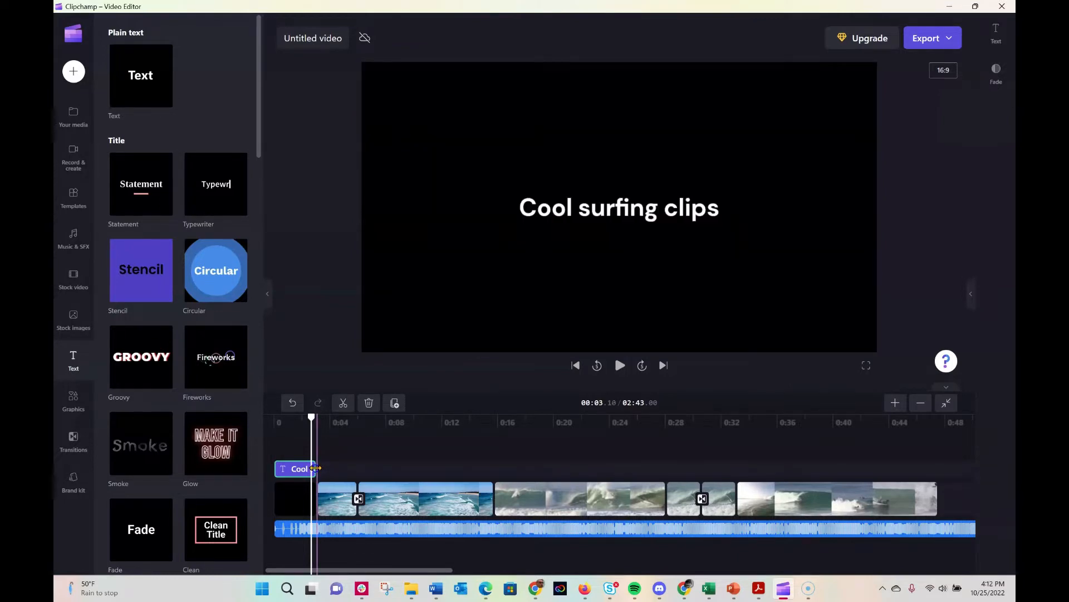
left_click_drag(316, 468, 321, 468)
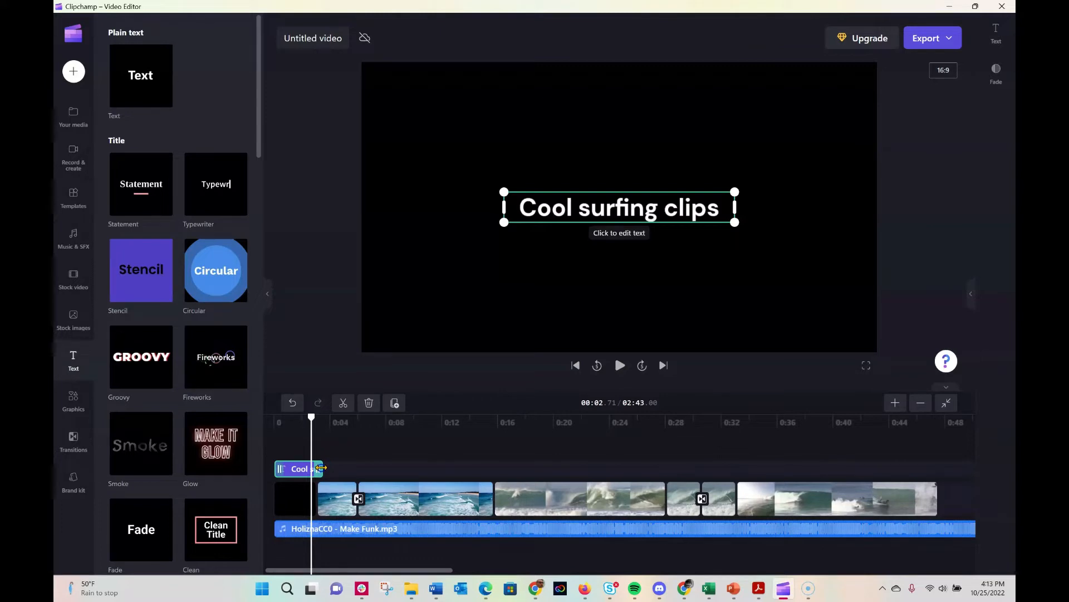
left_click(623, 357)
Step: Set the fade in of the first beach clip to 1.2 seconds
left_click(334, 499)
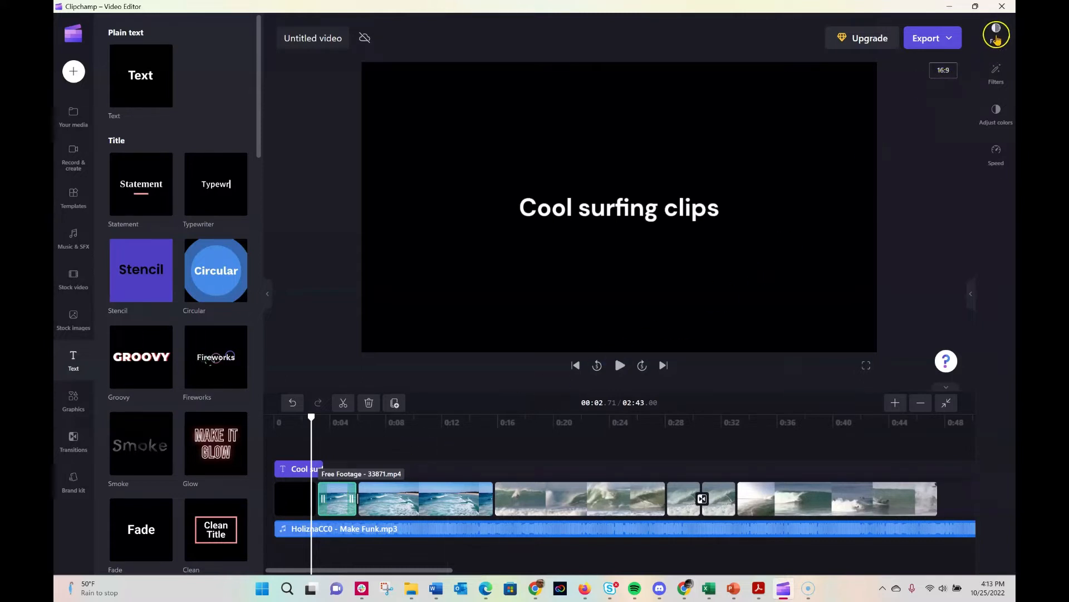
left_click(997, 33)
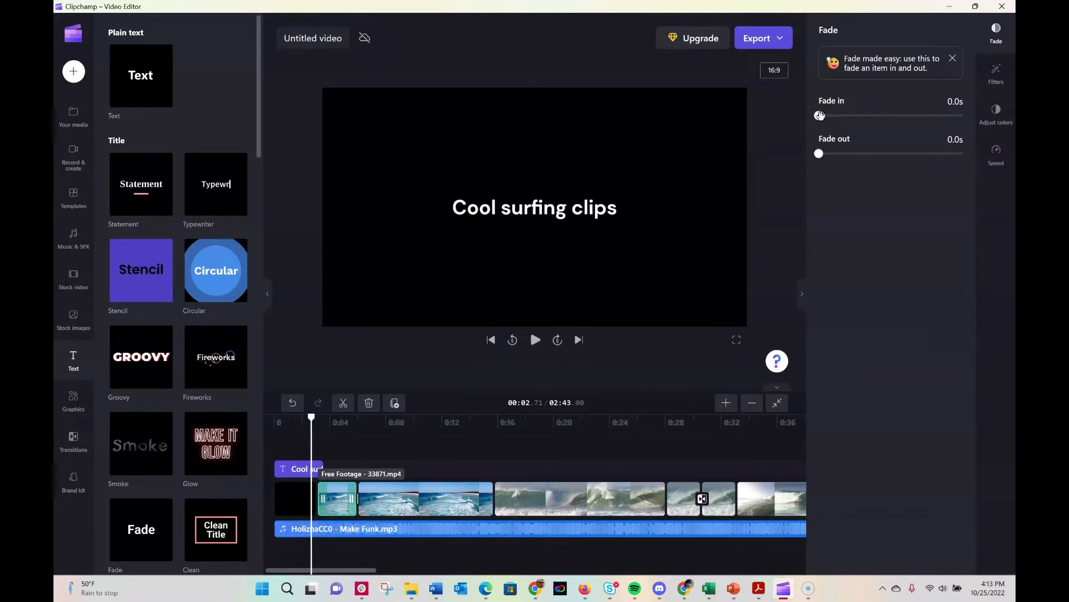
left_click_drag(819, 115, 965, 115)
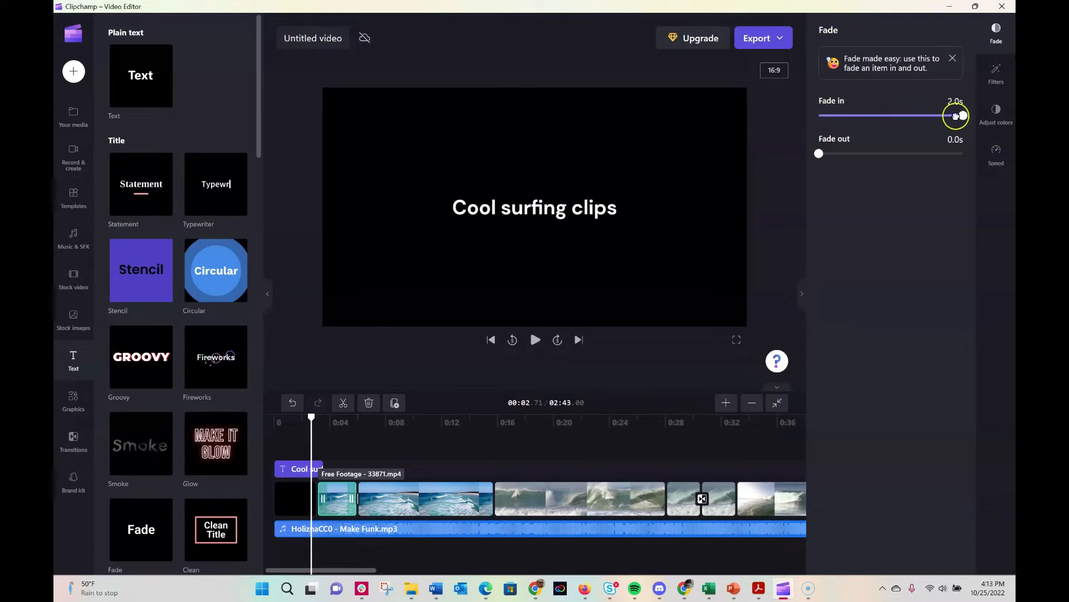
left_click_drag(963, 115, 906, 122)
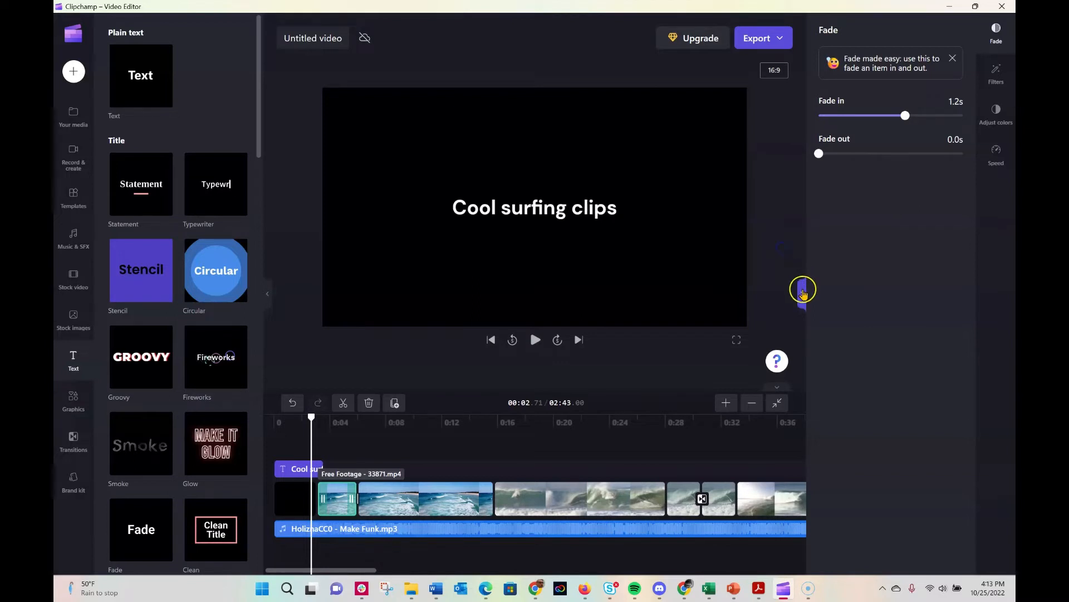
left_click(802, 290)
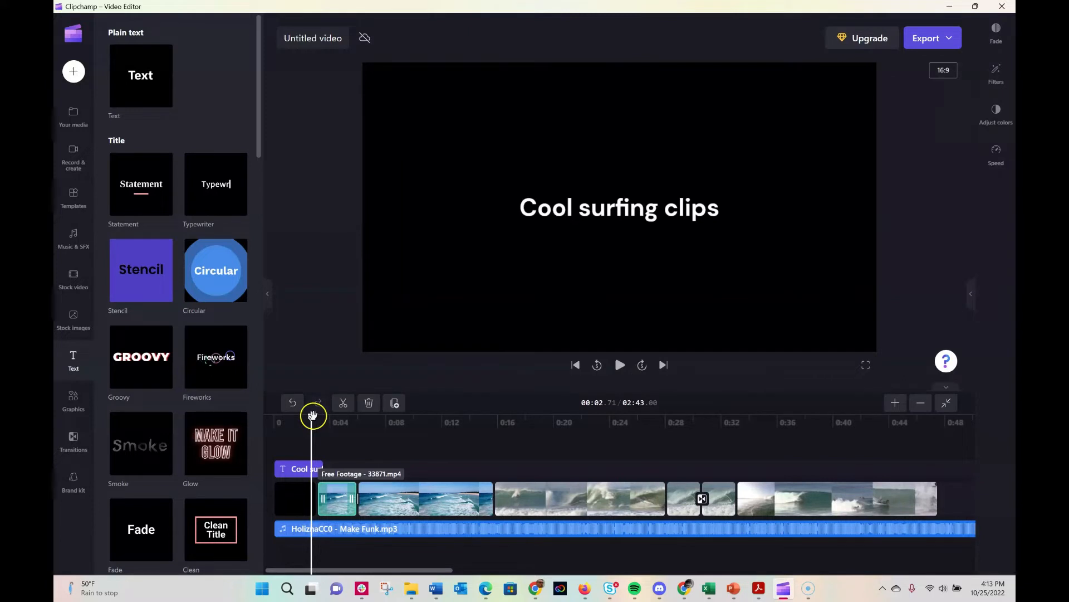
Step: Set the fade in of the "Cool surfing clips" title to 0.5 seconds
left_click_drag(313, 415, 291, 424)
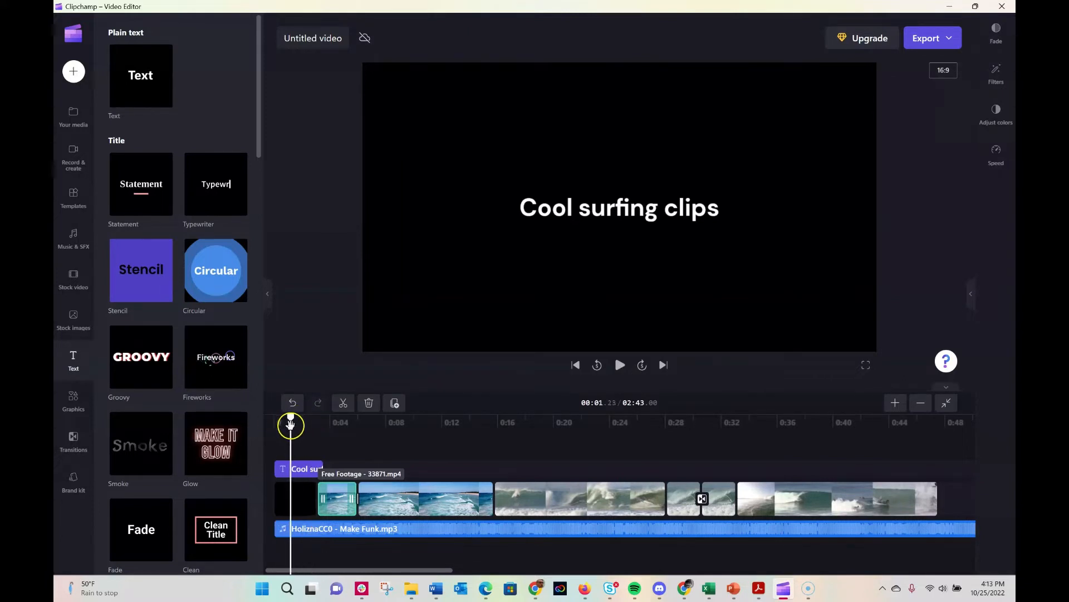
left_click(285, 469)
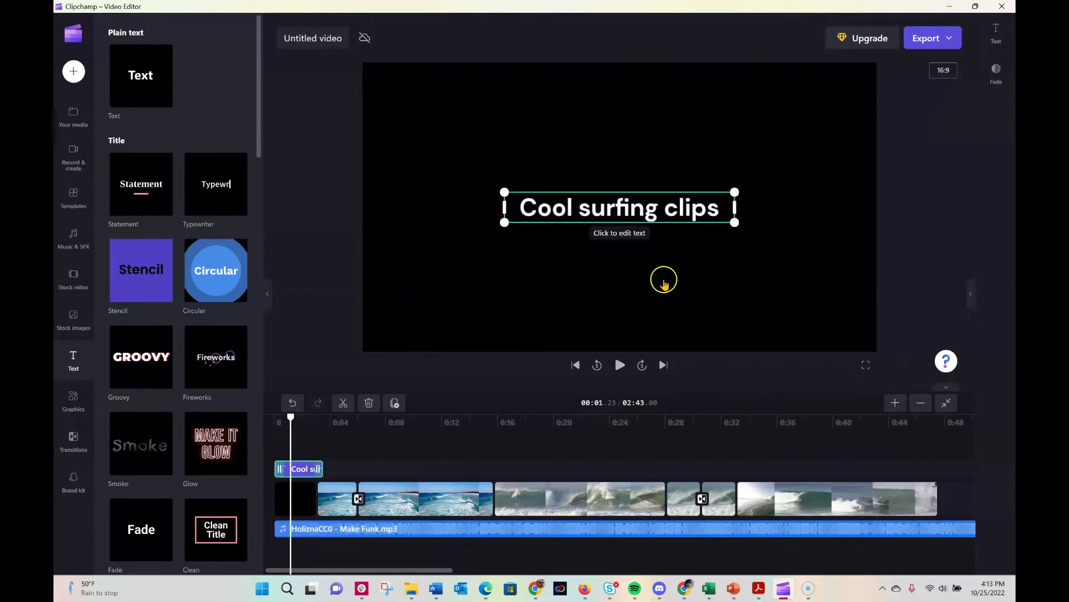
left_click(996, 76)
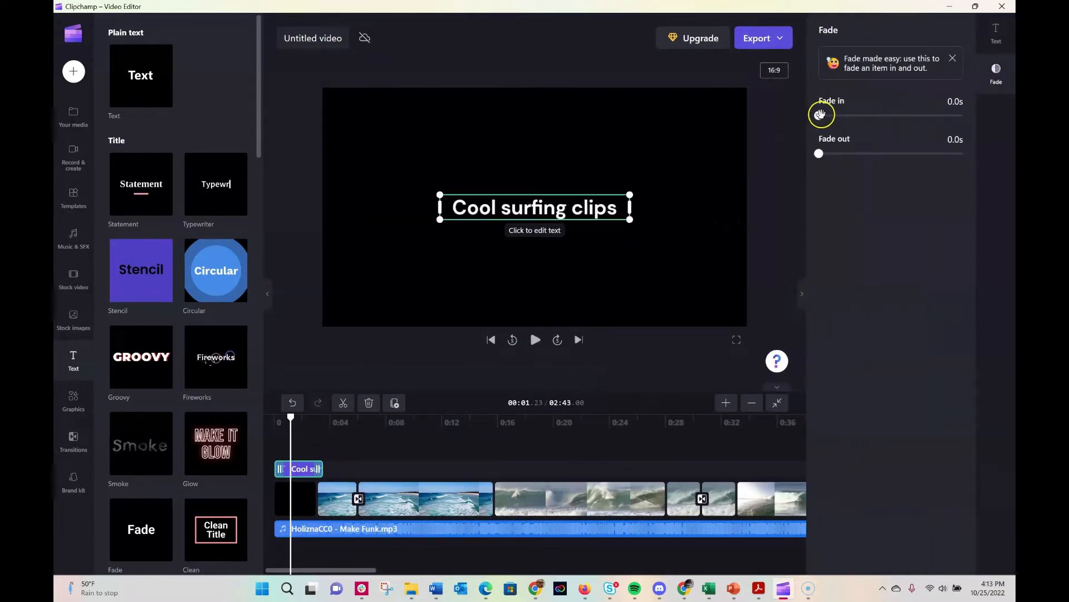
left_click_drag(820, 115, 854, 116)
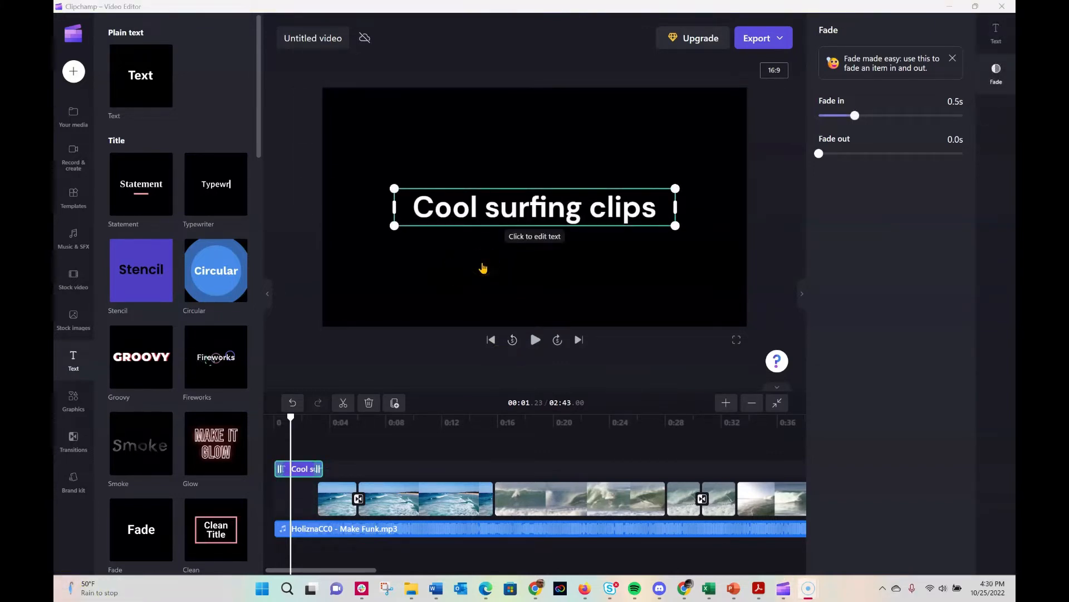
Step: Set the title's fade out to 0.3 seconds and move the title to the lower left of the video frame
left_click(674, 212)
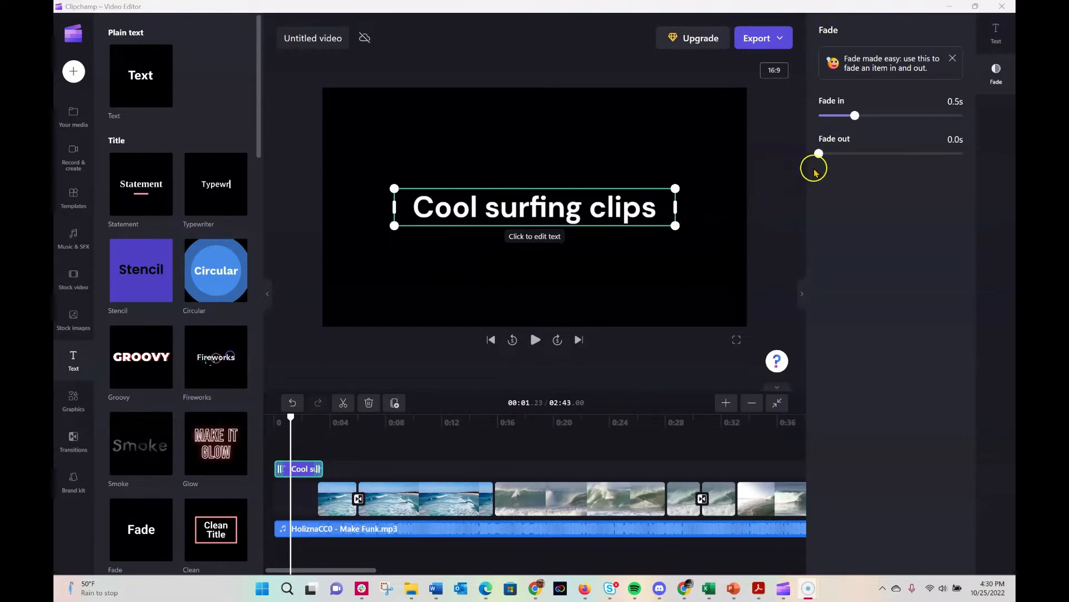
left_click(820, 153)
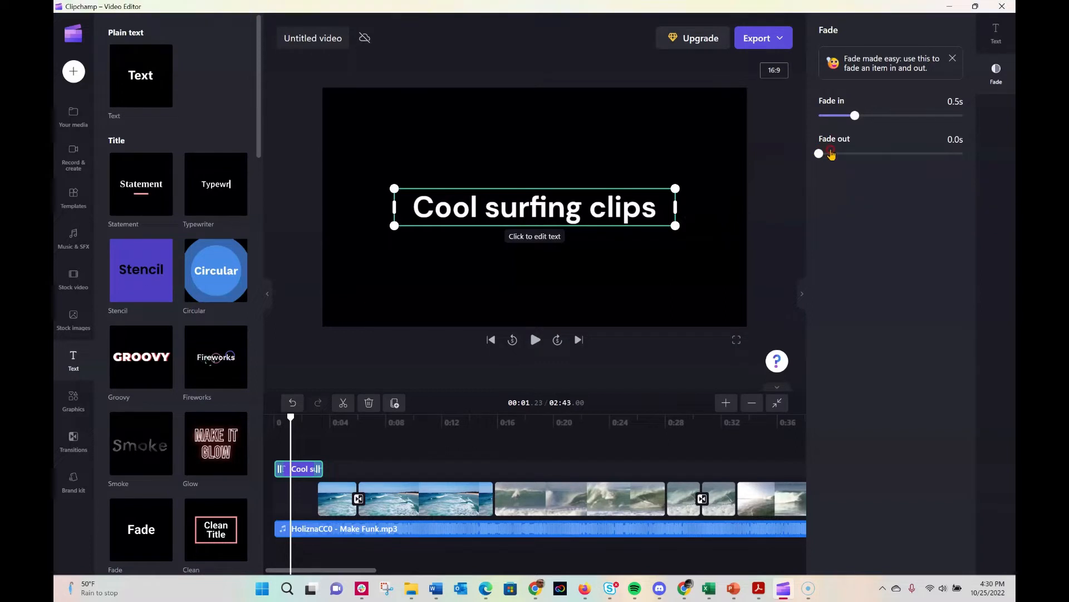
right_click(837, 155)
key("Escape")
left_click(371, 457)
left_click_drag(821, 155, 839, 158)
left_click_drag(629, 194, 565, 273)
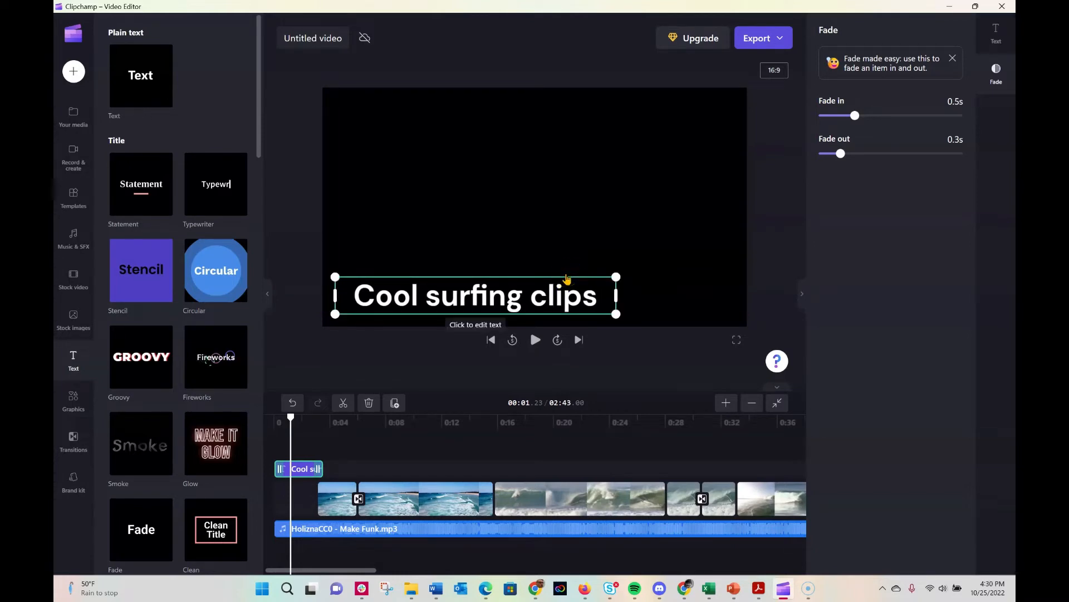
left_click(627, 368)
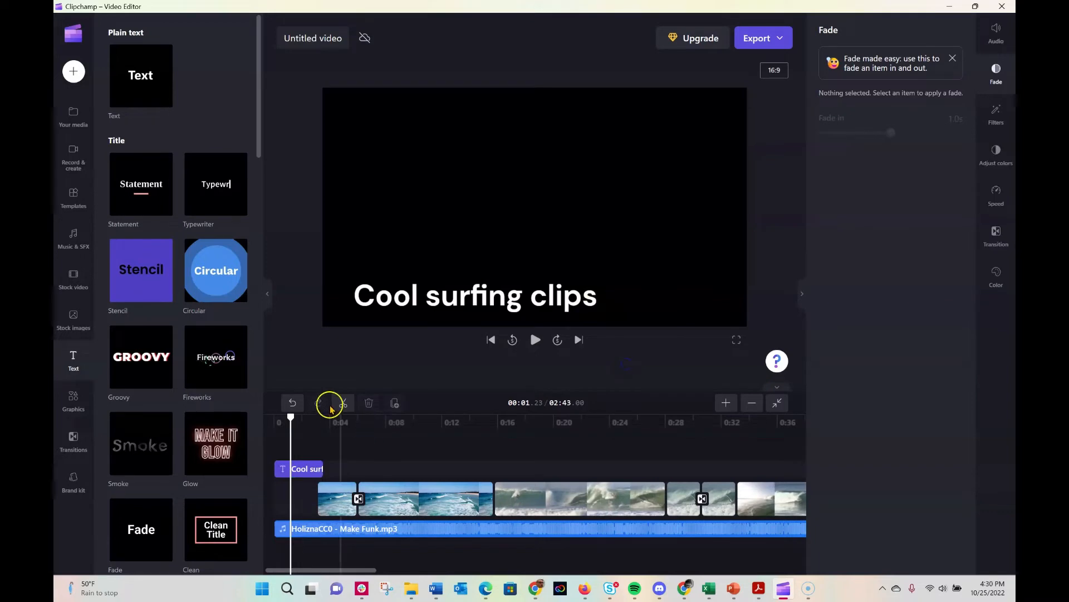
Step: Play the opening from the start of the timeline to check the title and the fade into the beach clip
left_click_drag(290, 418, 255, 423)
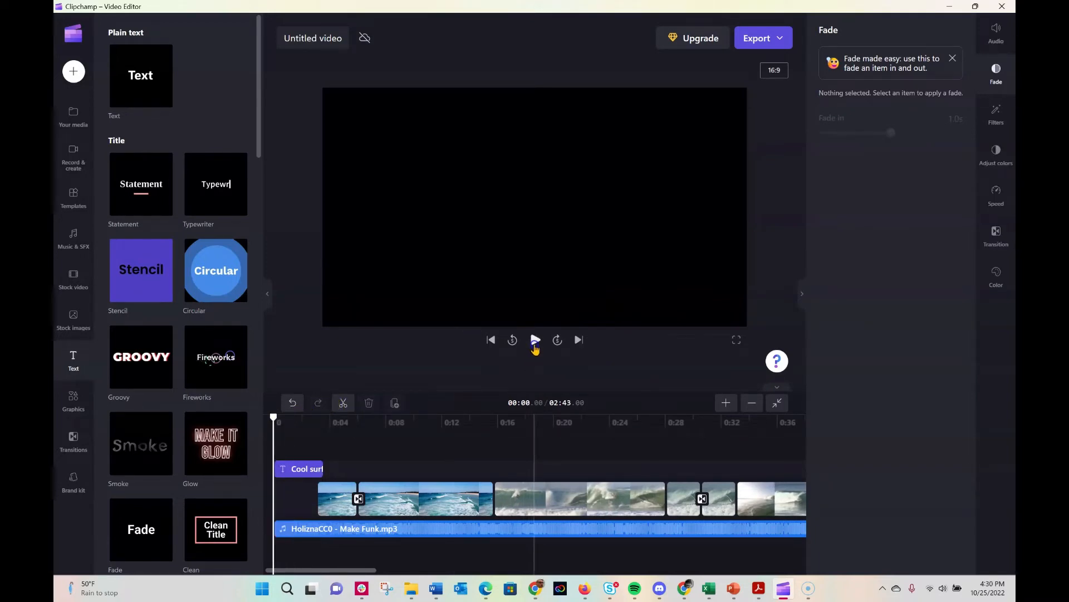
left_click(535, 345)
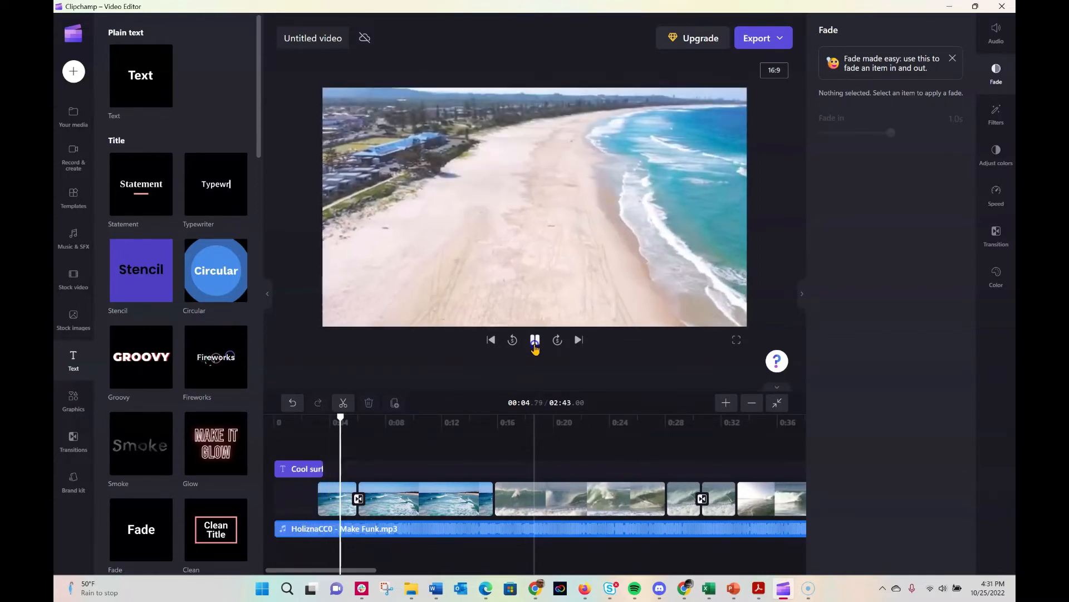
left_click(535, 345)
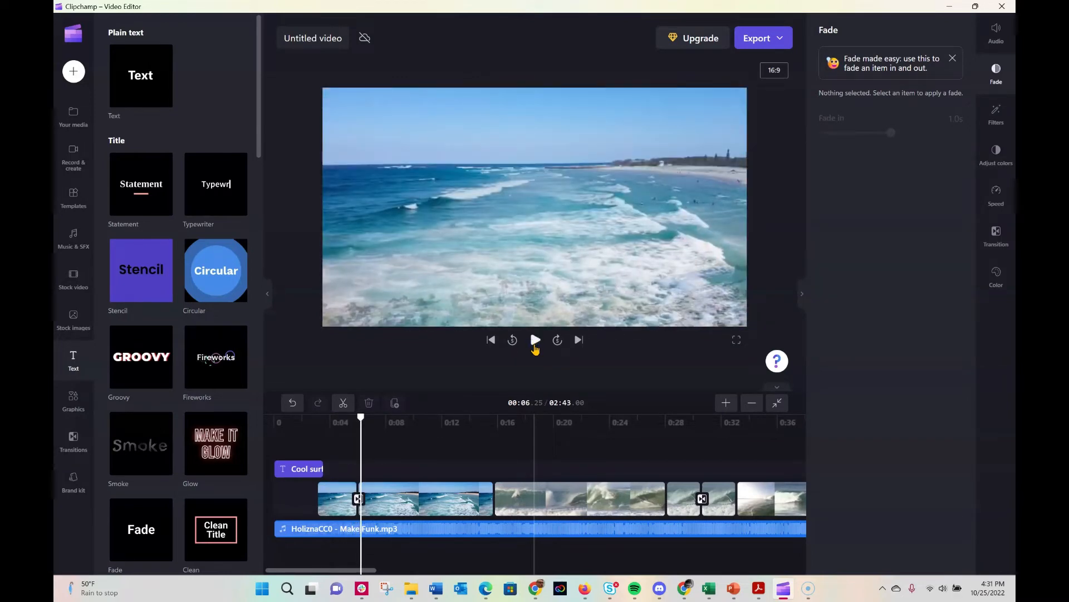
left_click_drag(361, 417, 350, 415)
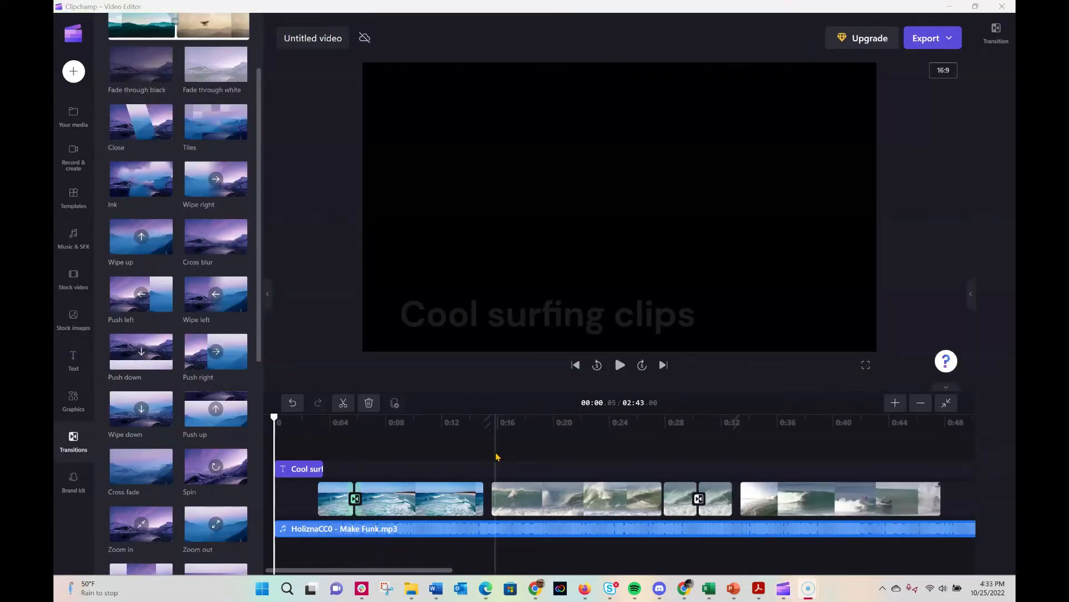
Step: Preview the video from the start, then replay the transition between the two beach clips
left_click(619, 365)
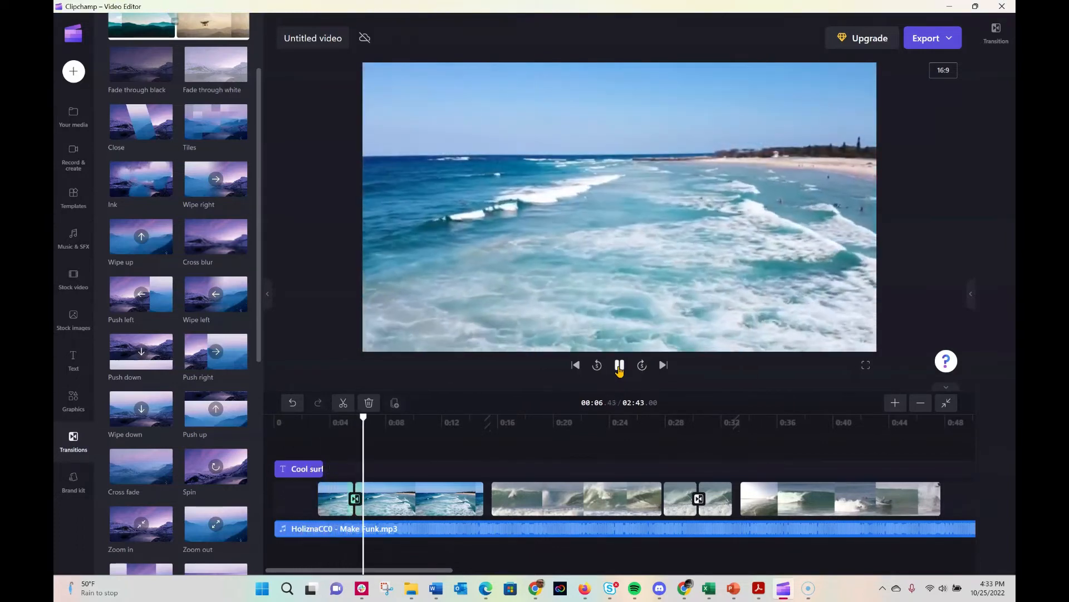
left_click(619, 365)
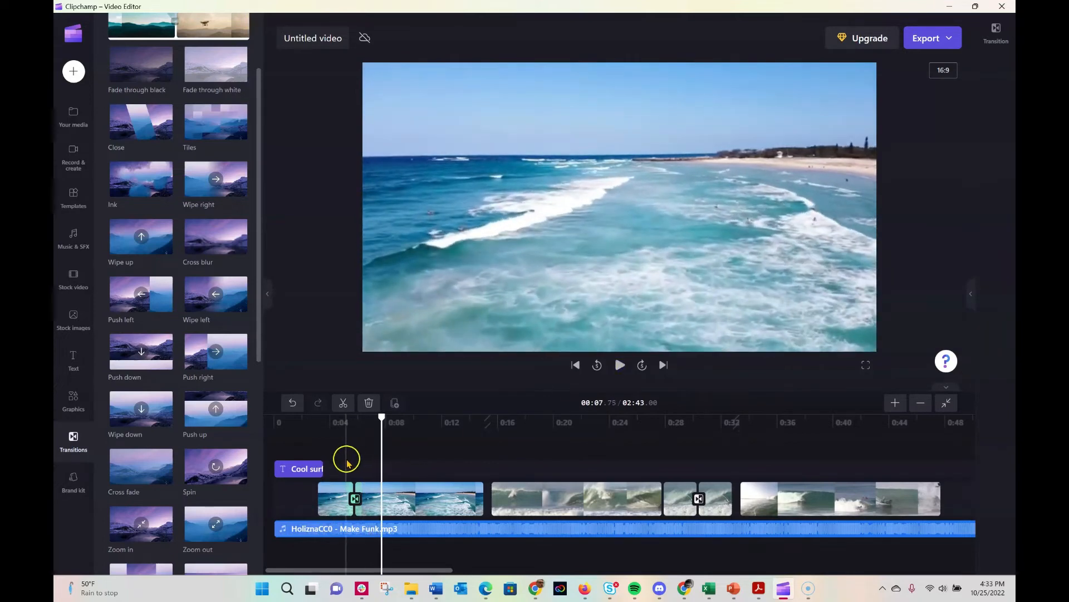
left_click(342, 423)
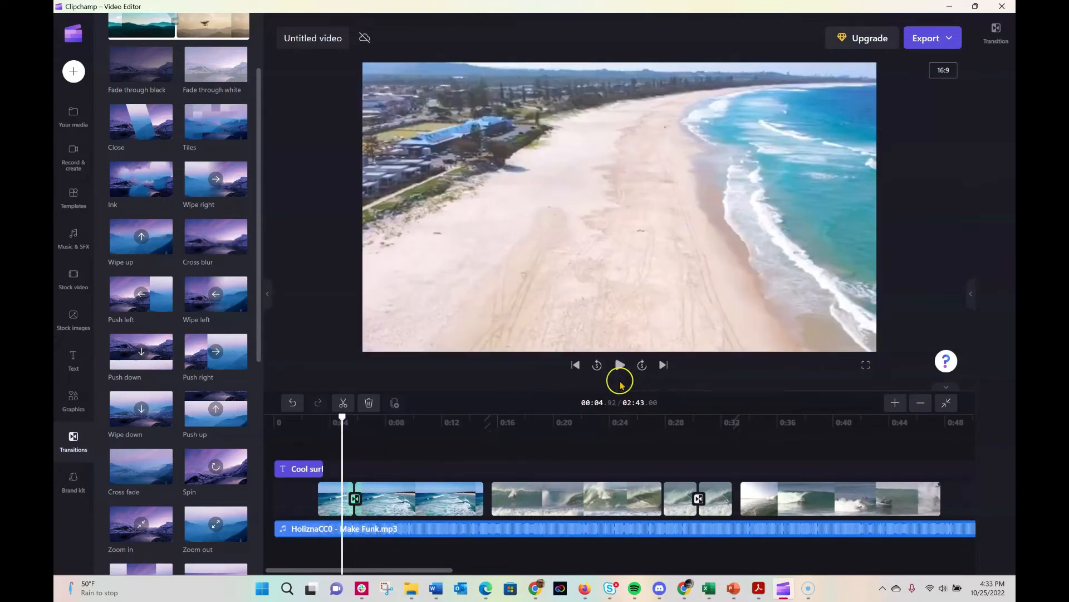
left_click(621, 368)
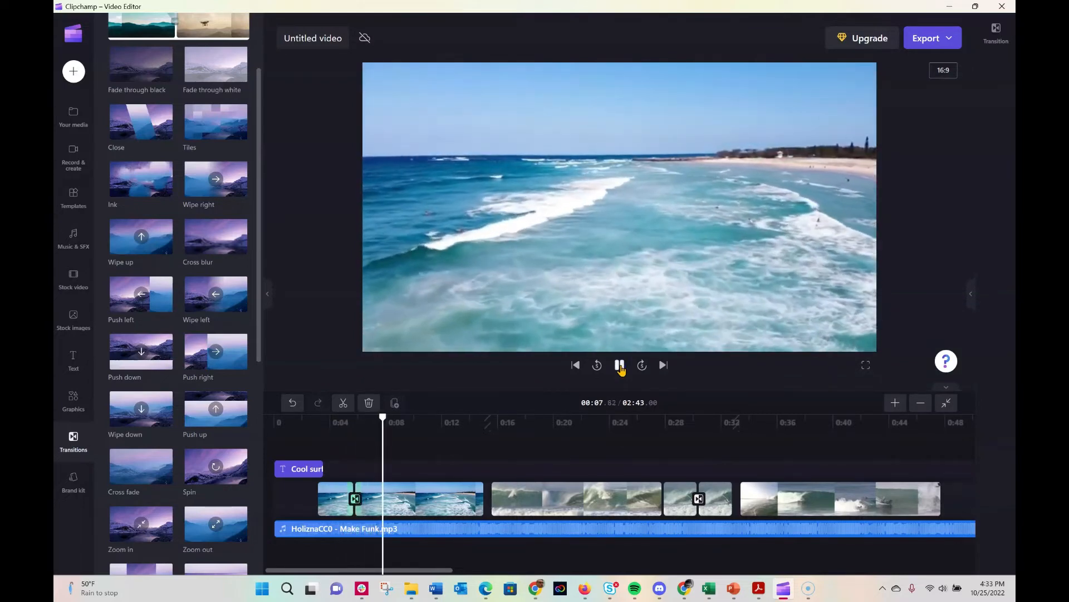
left_click(621, 367)
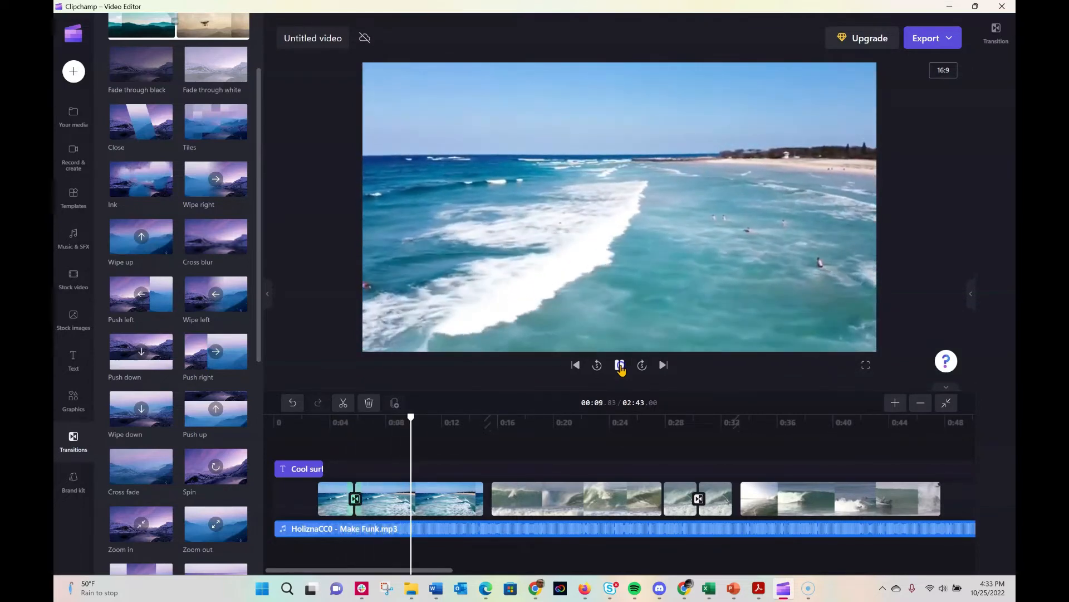
left_click(385, 493)
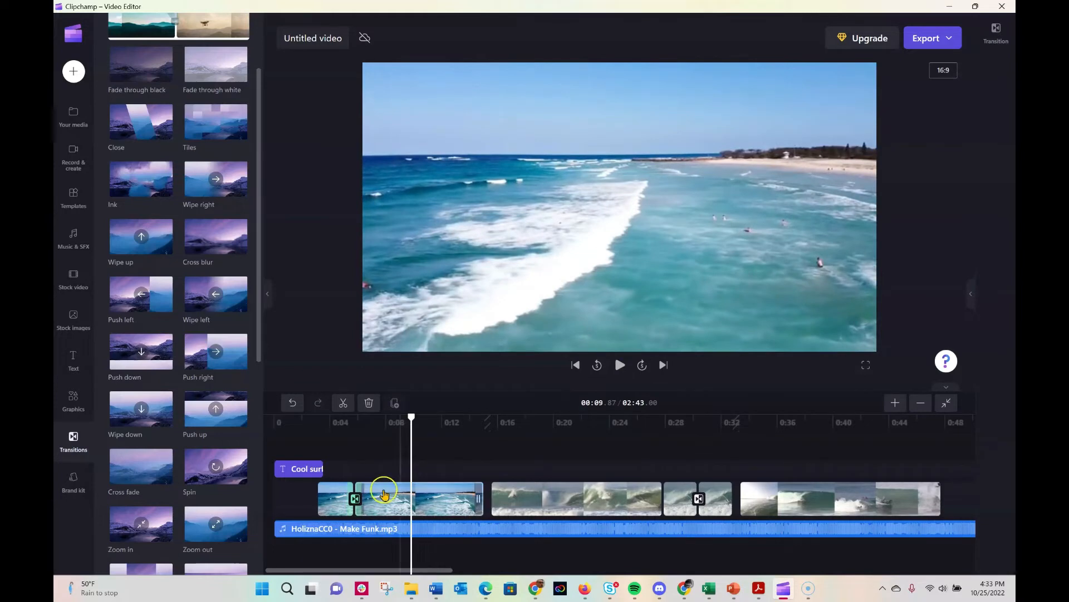
Step: Close the timeline gaps by moving the three middle surfer clips toward the beach clip and the last surfer clip up behind them
left_click(346, 493)
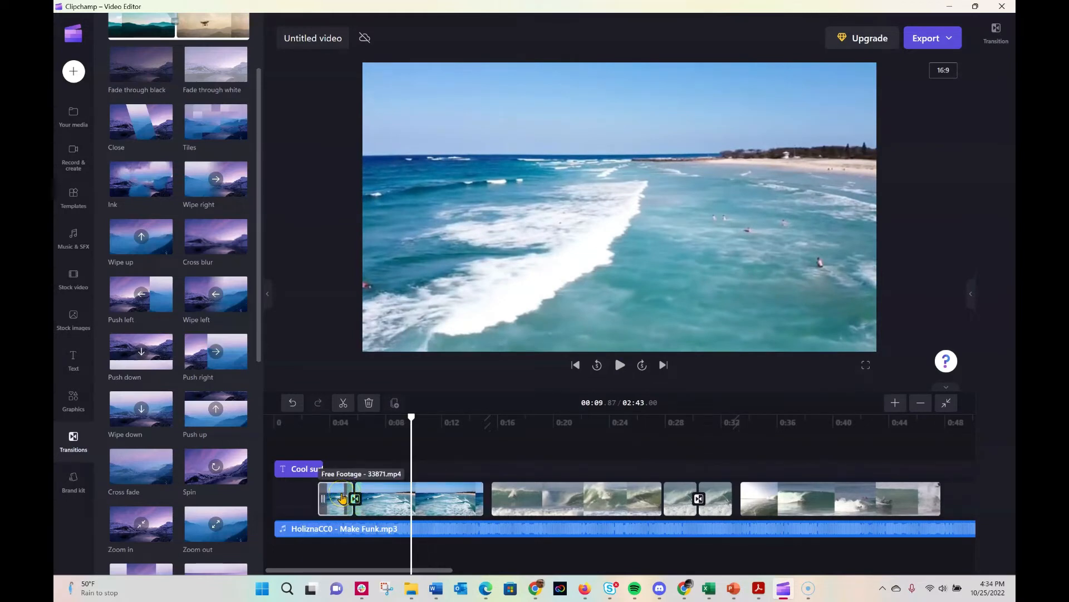
left_click(388, 494)
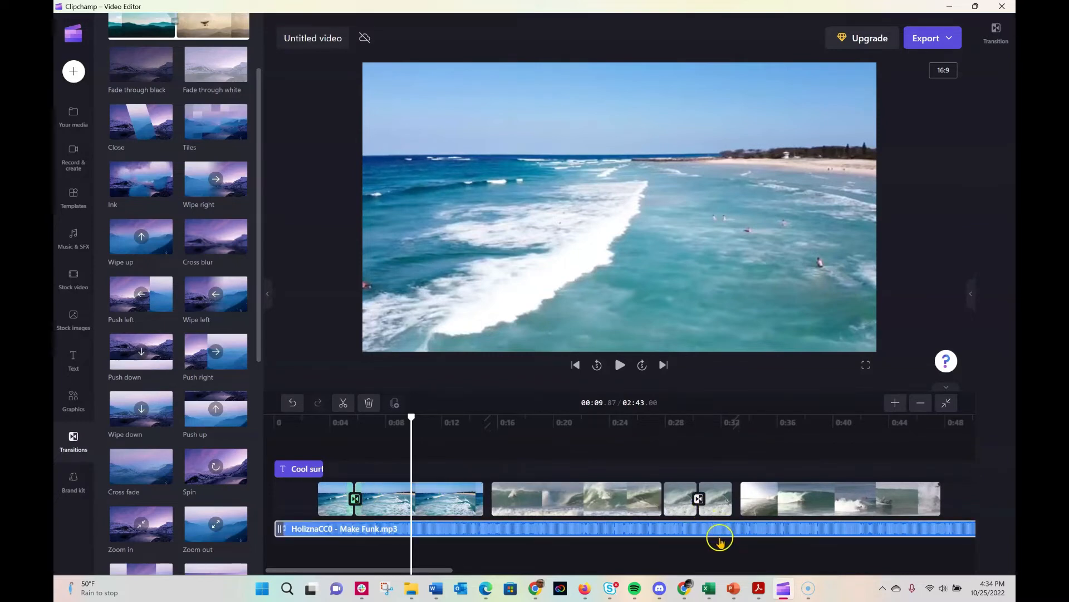
left_click(888, 489)
left_click(887, 506)
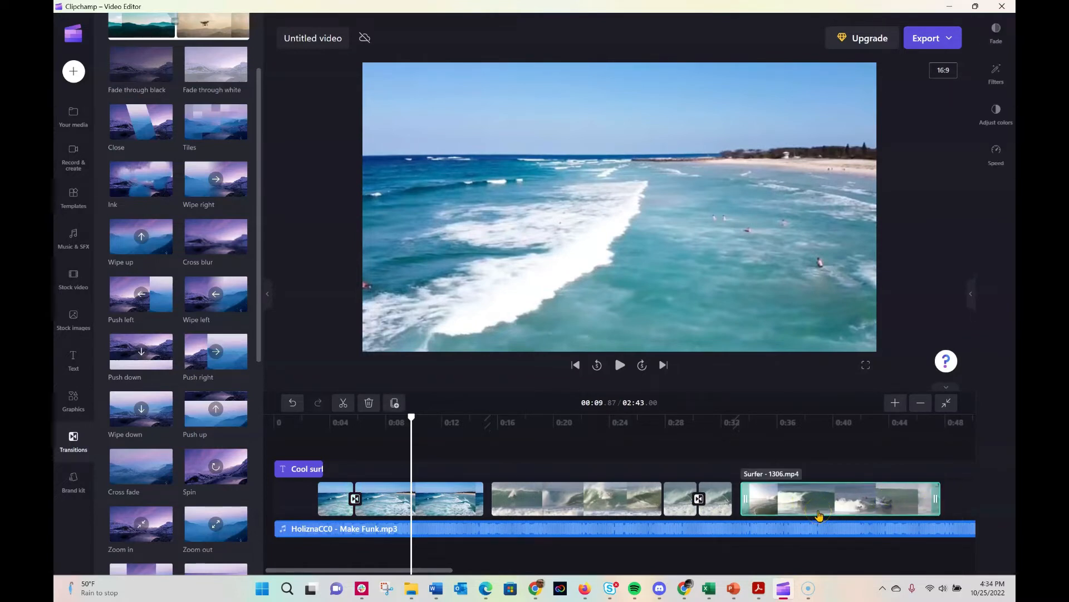
left_click(716, 509)
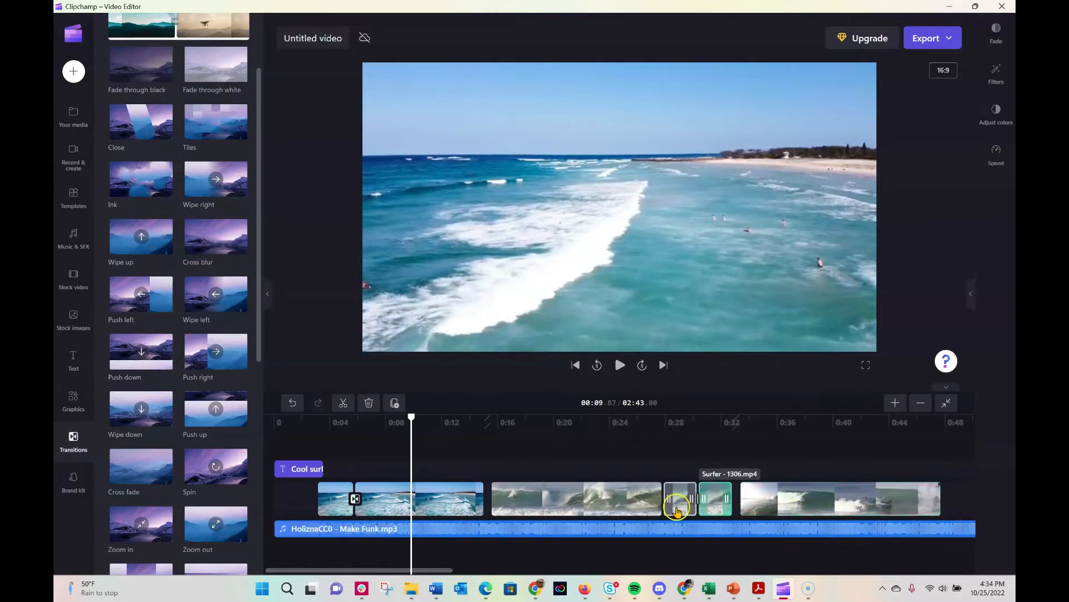
left_click(621, 508, "shift")
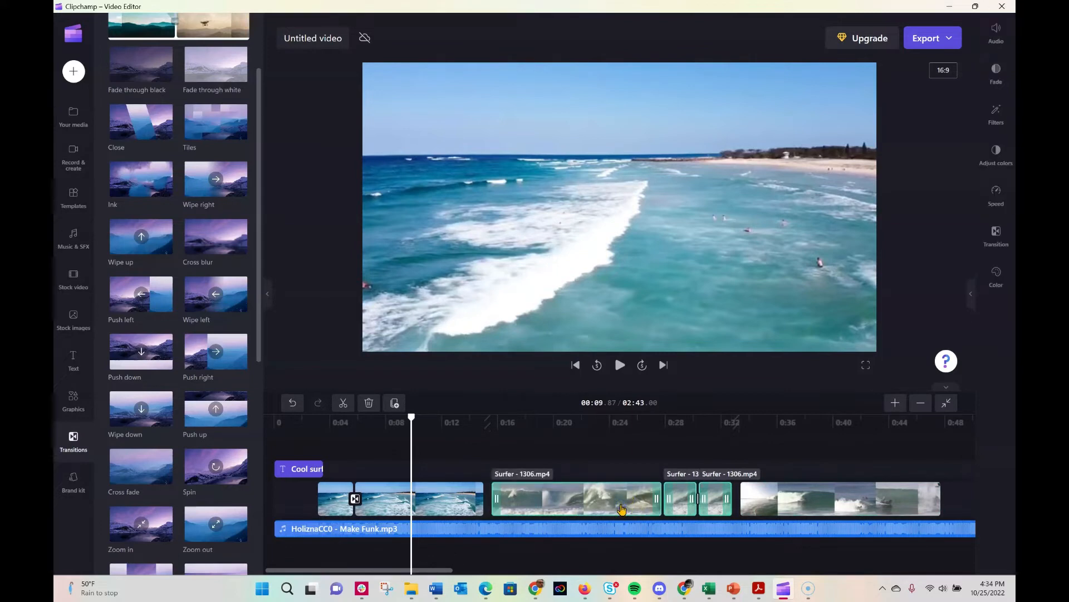
left_click_drag(620, 508, 615, 508)
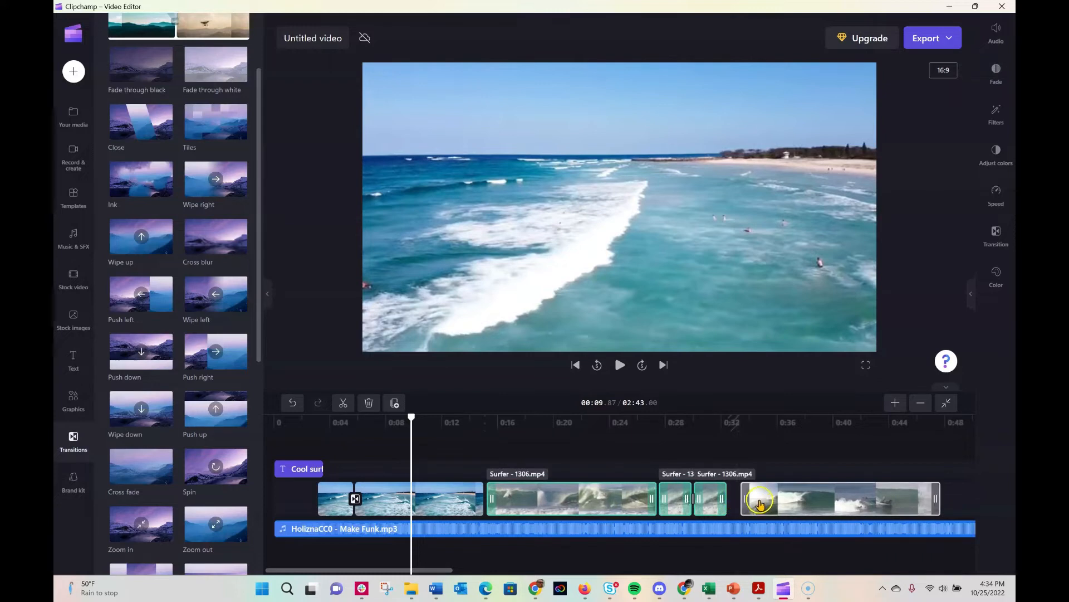
left_click(746, 503)
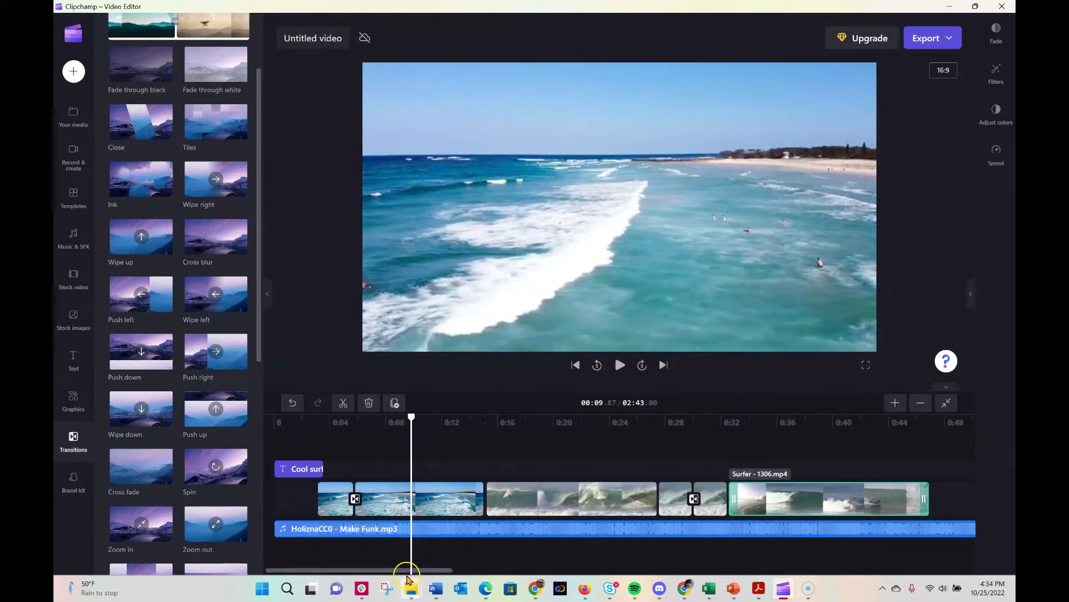
Step: Set the fade out of the last surfer clip to 2.0 seconds
left_click_drag(402, 571, 500, 571)
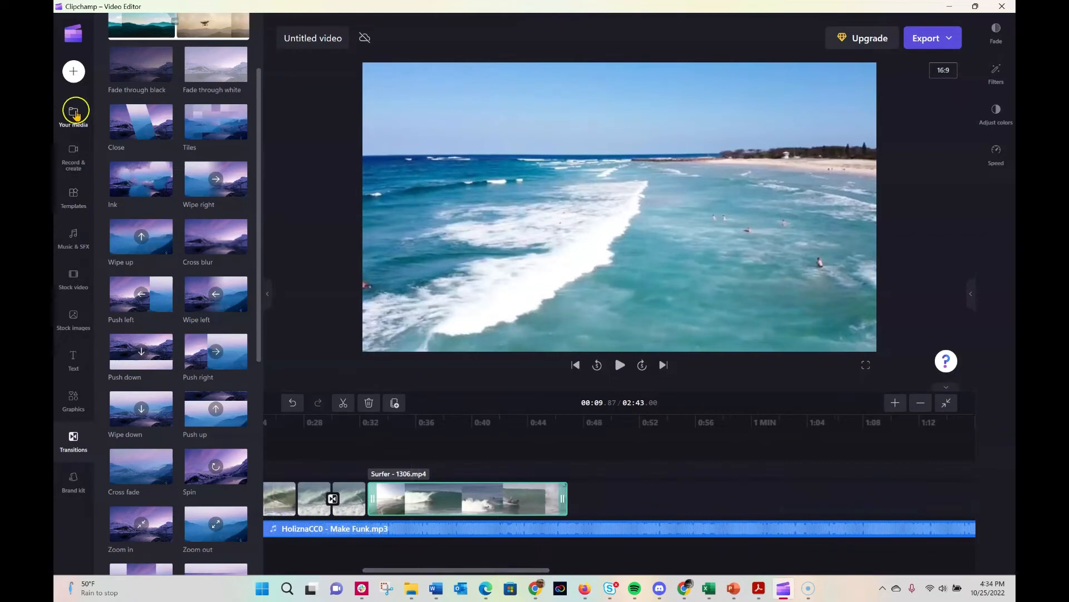
left_click(75, 114)
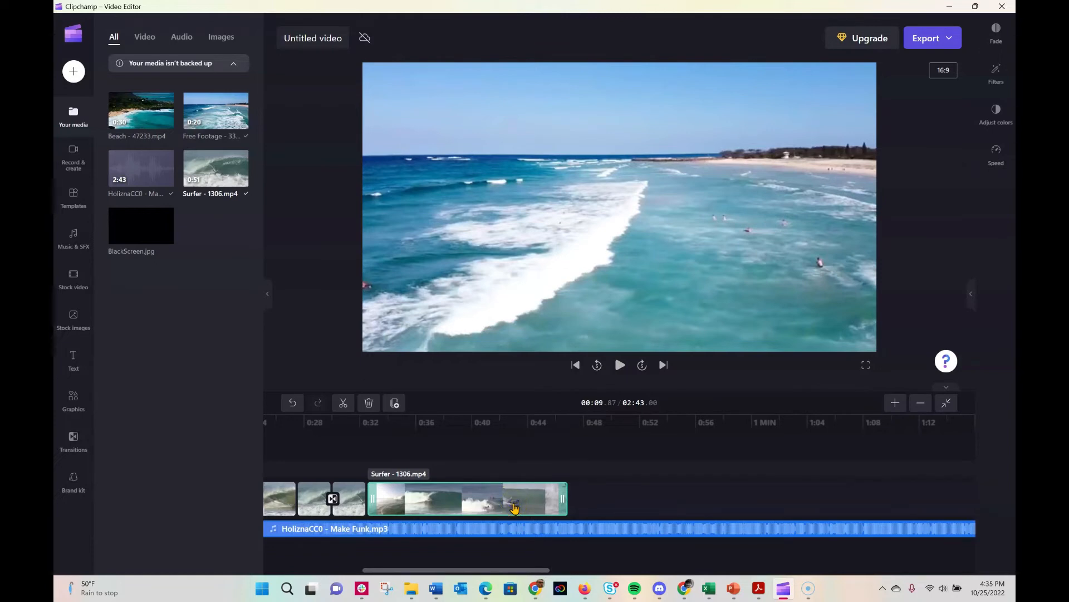
left_click(492, 421)
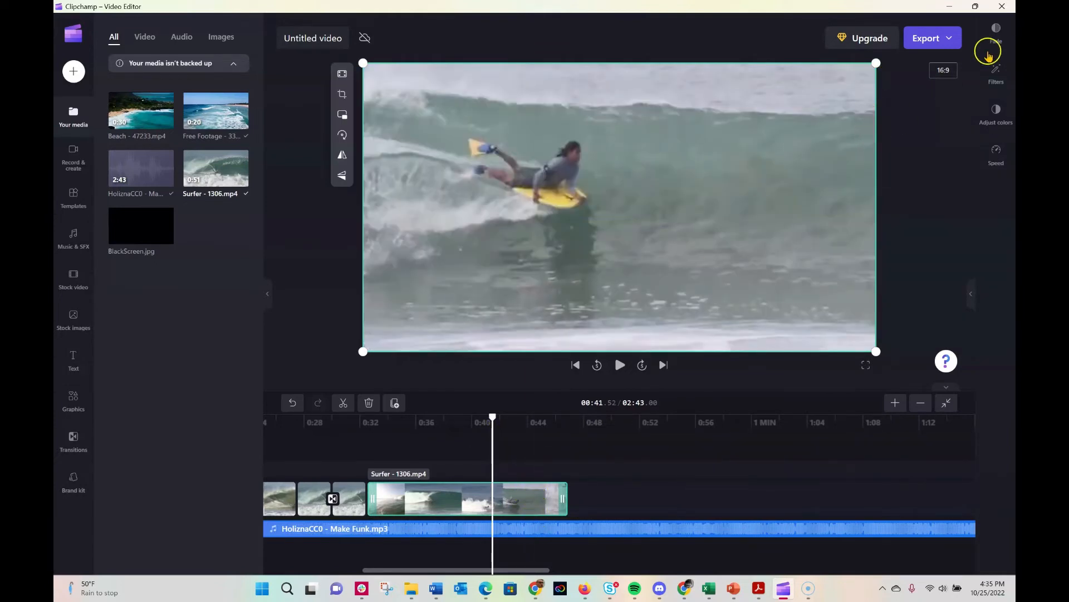
left_click(997, 29)
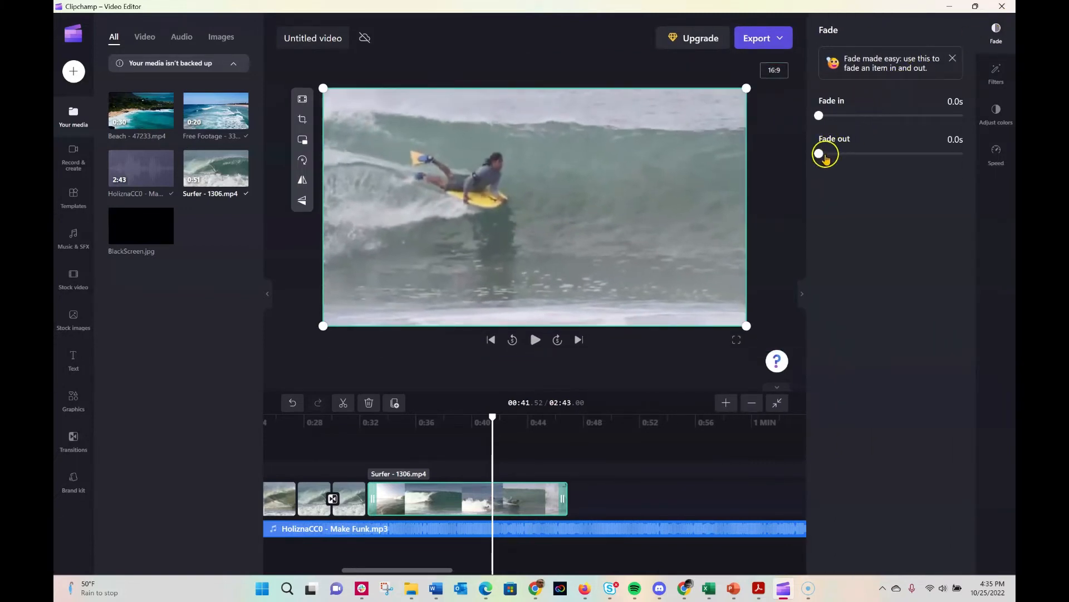
left_click_drag(819, 154, 968, 149)
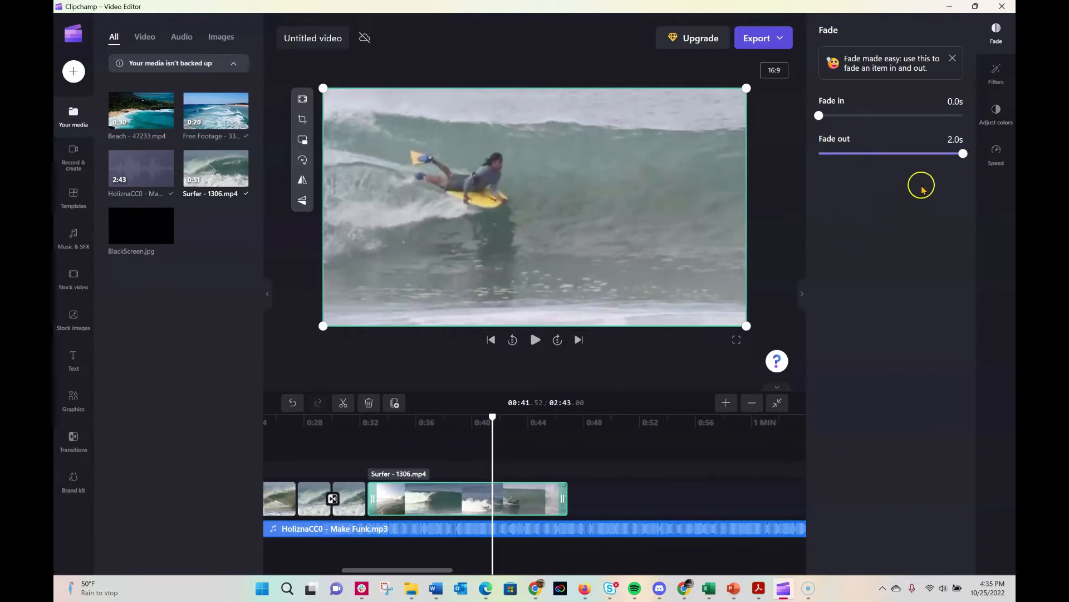
left_click(802, 294)
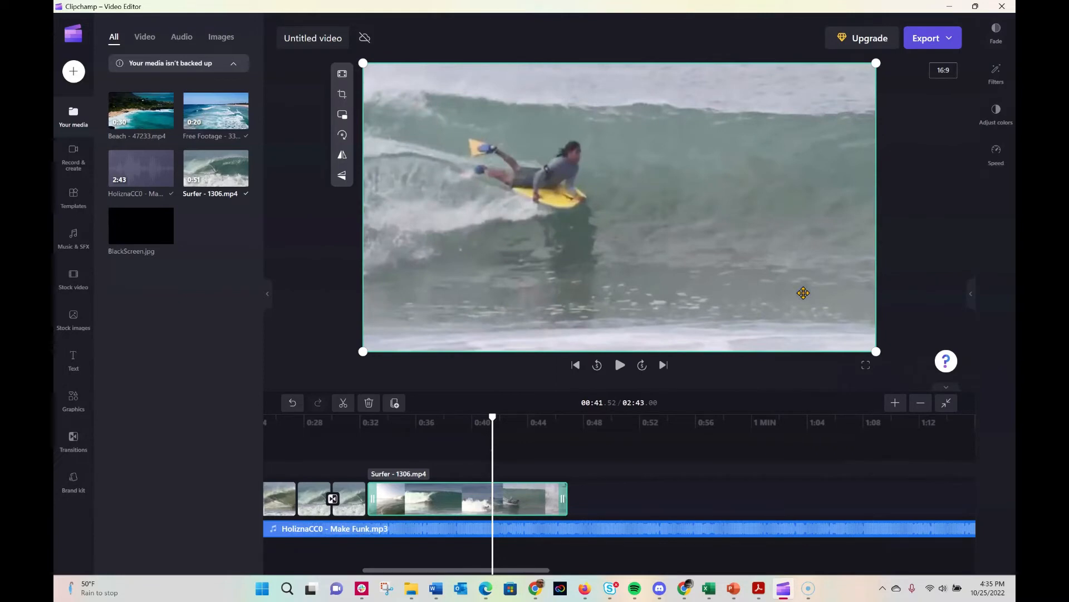
Step: Add BlackScreen.jpg directly after the last surfer clip and extend its end to about 1:14
mouse_move(132, 217)
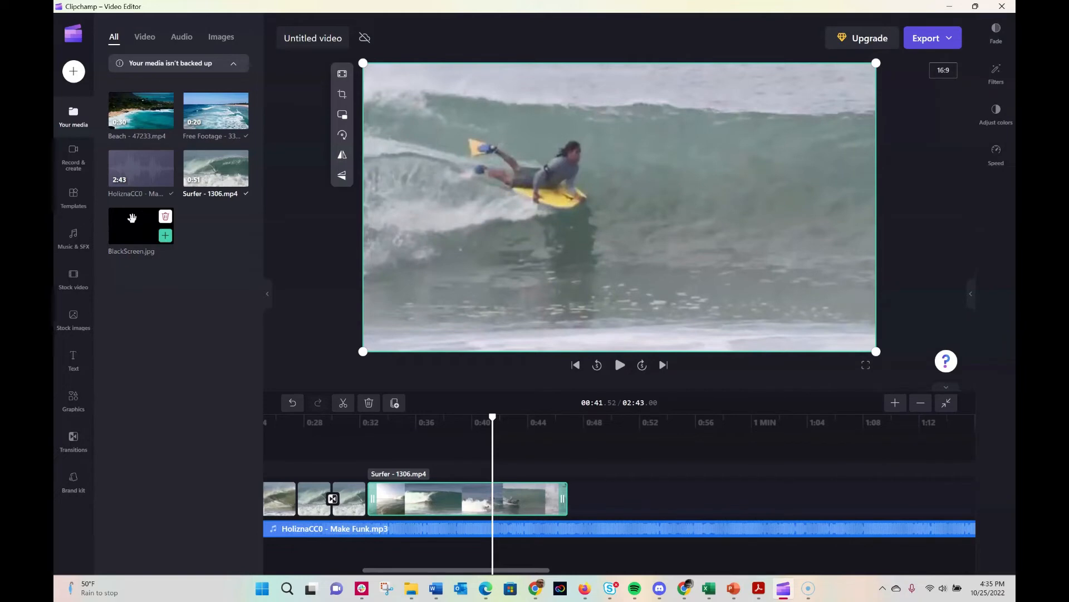
left_click_drag(132, 217, 596, 499)
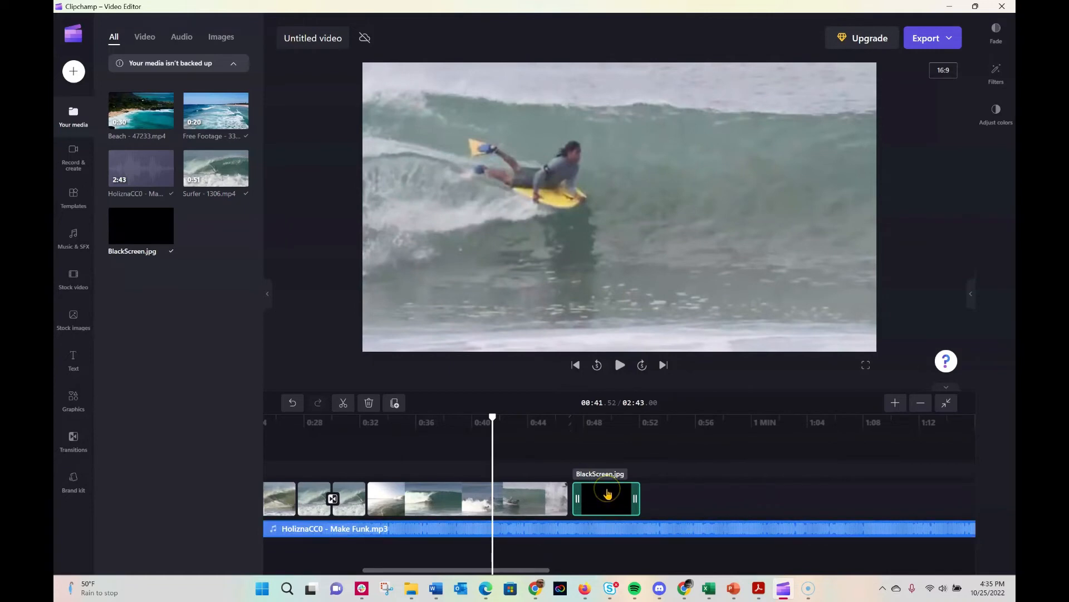
left_click_drag(607, 490, 949, 489)
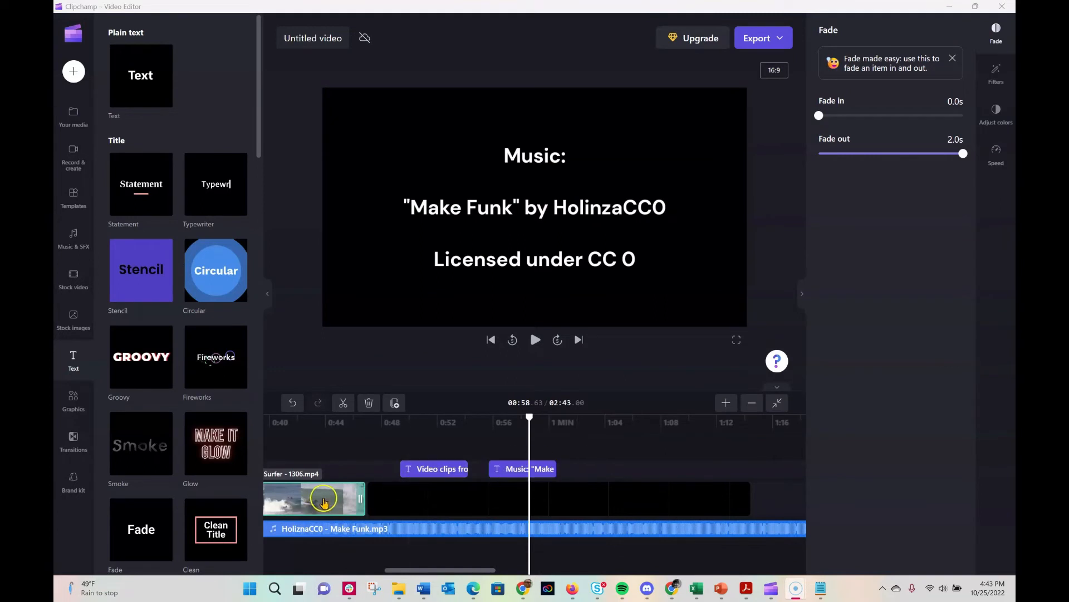
Step: Review the fade settings of the last surfer clip and the "Video clips from Pixabay" credit, and view that credit in the preview
left_click(323, 501)
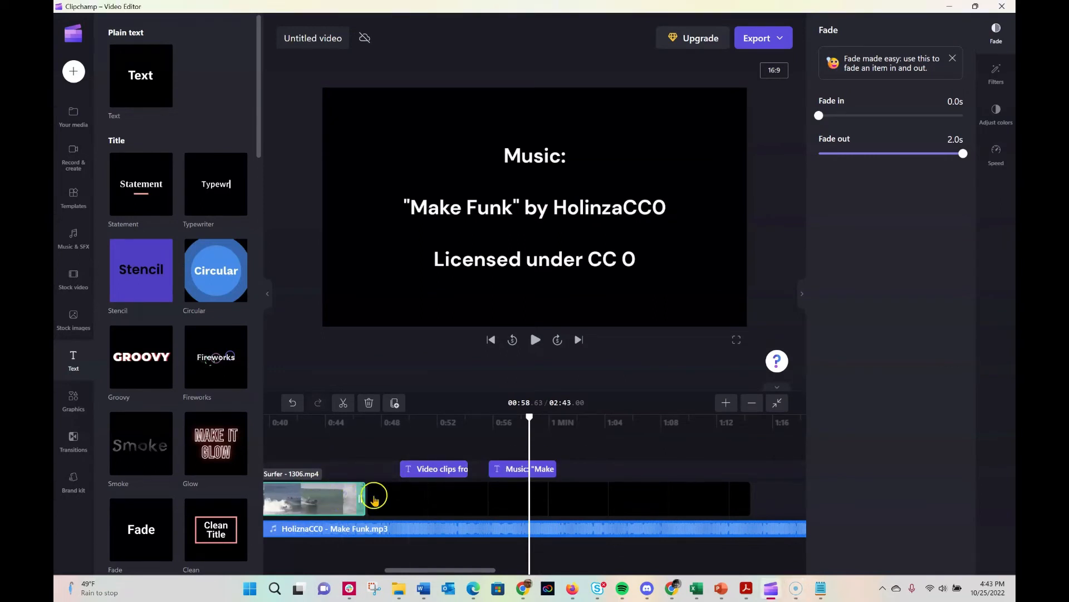
left_click(427, 470)
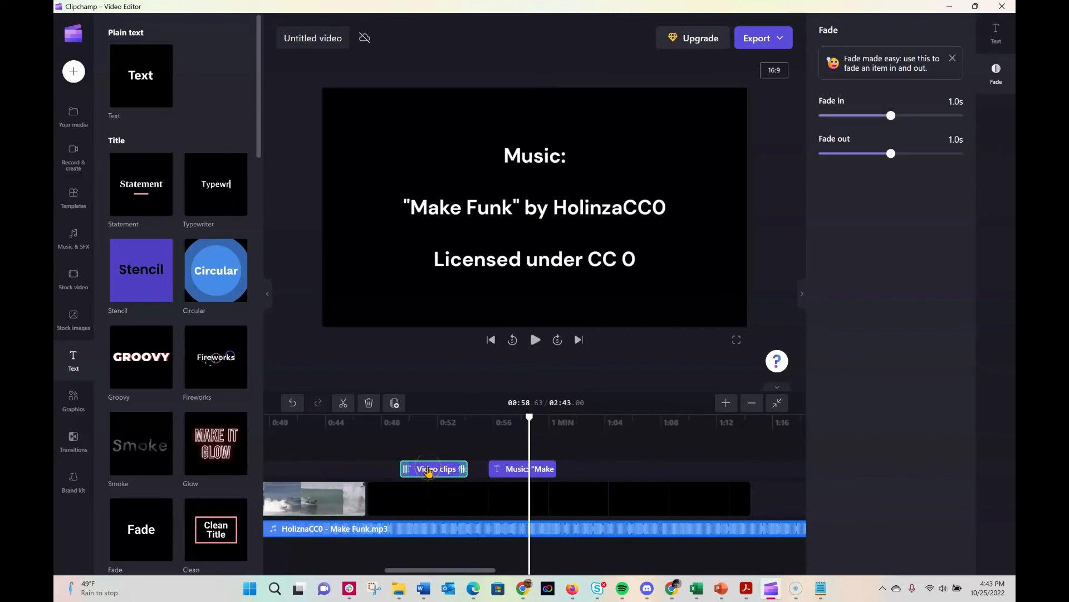
left_click(431, 429)
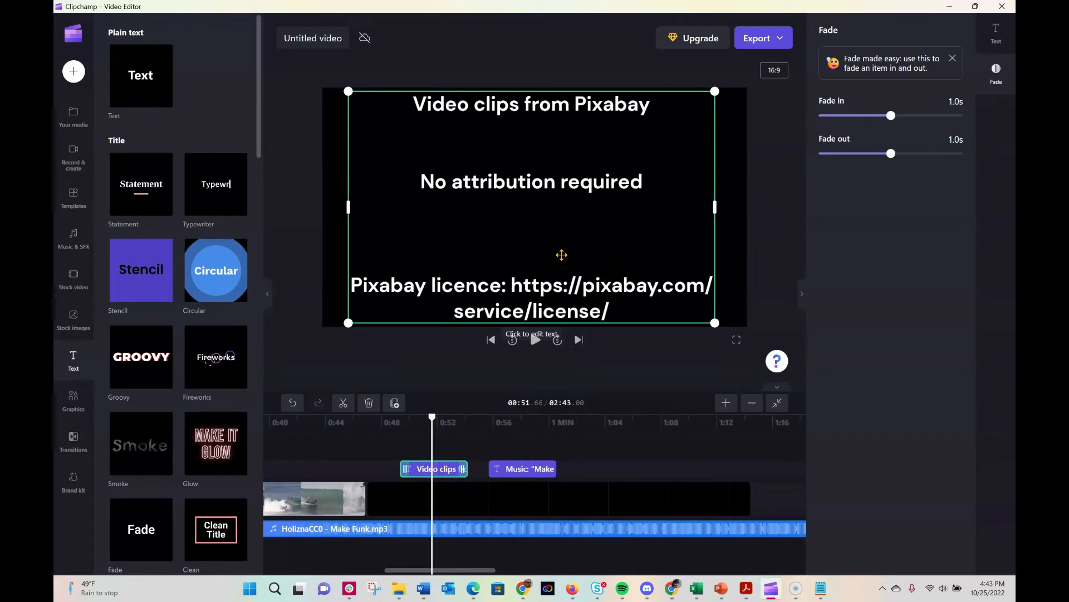
left_click(445, 468)
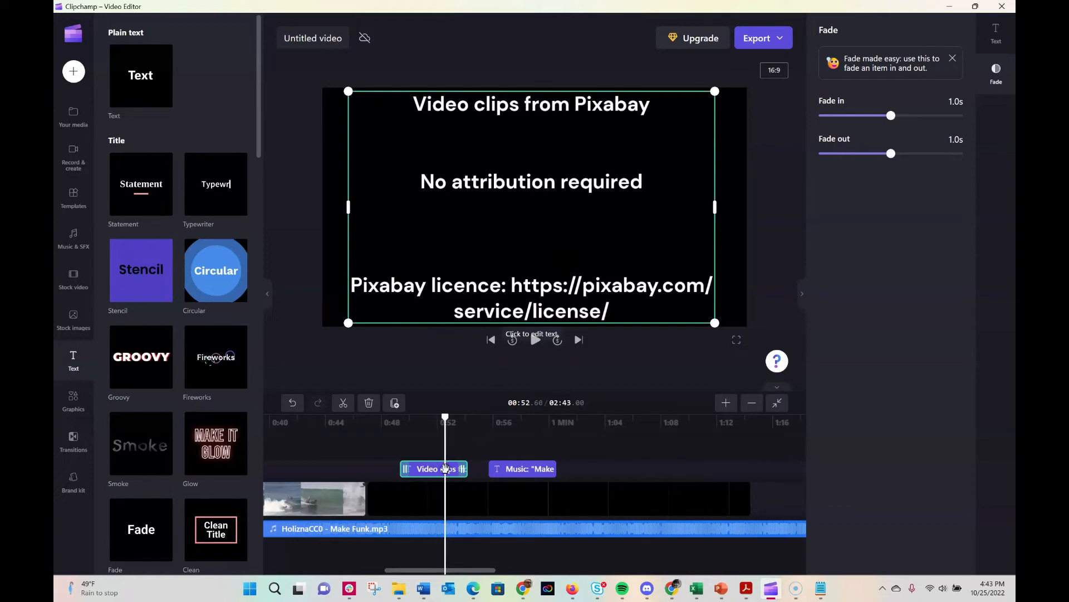
left_click(425, 468)
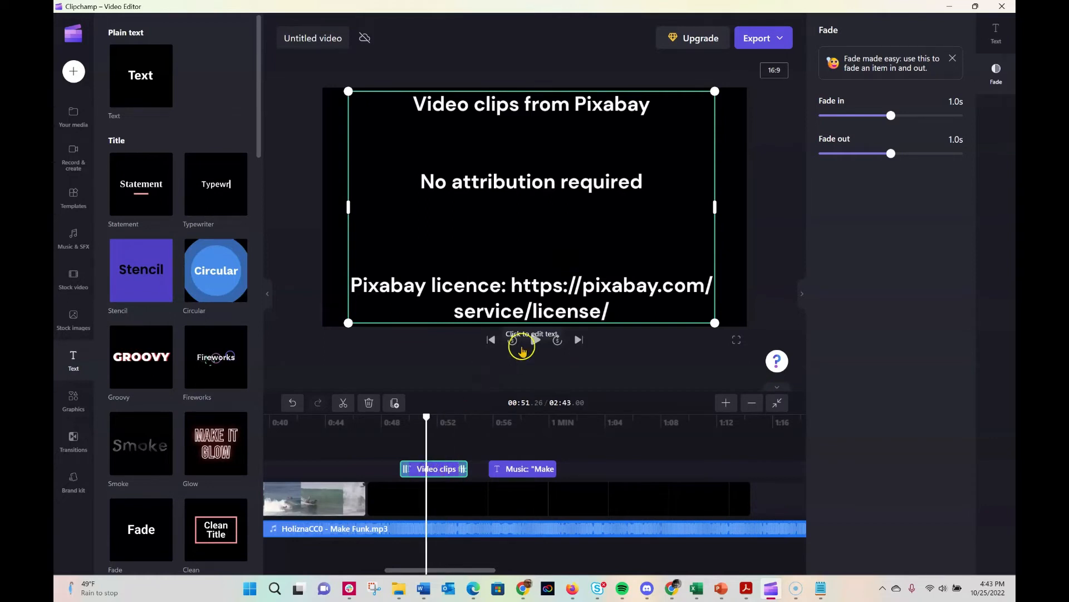
Step: Remove an extra blank line above and below "No attribution required" in the Pixabay credit text
left_click(554, 238)
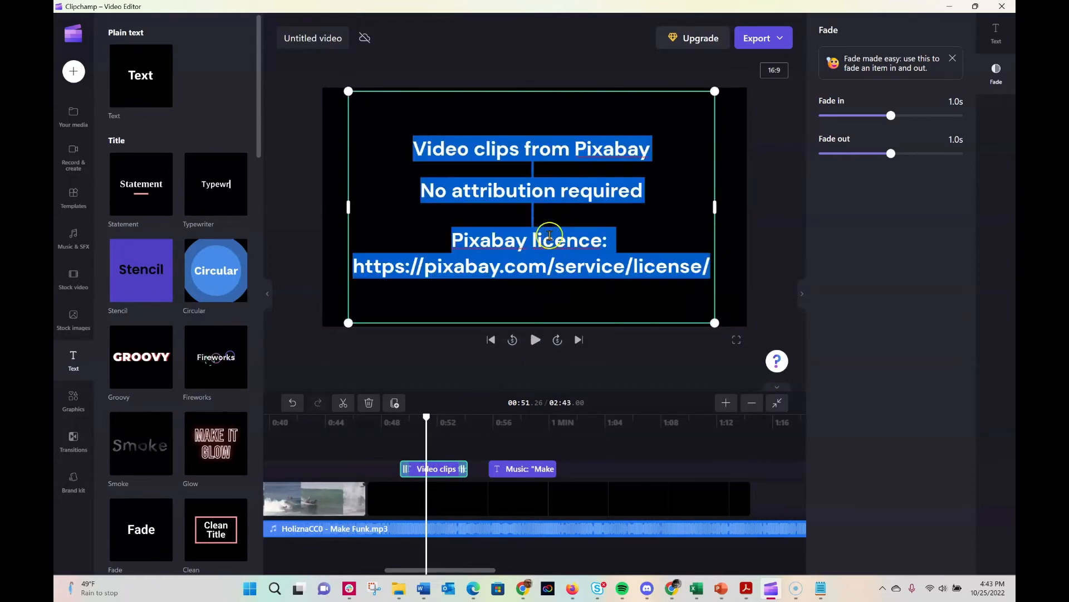
left_click(543, 239)
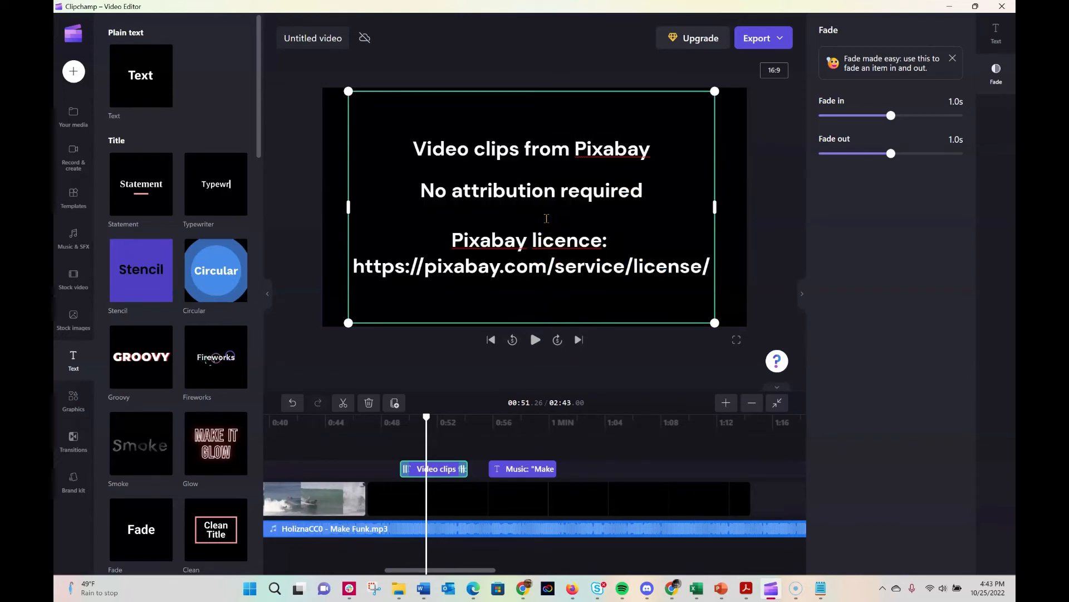
key("BackSpace")
left_click(547, 177)
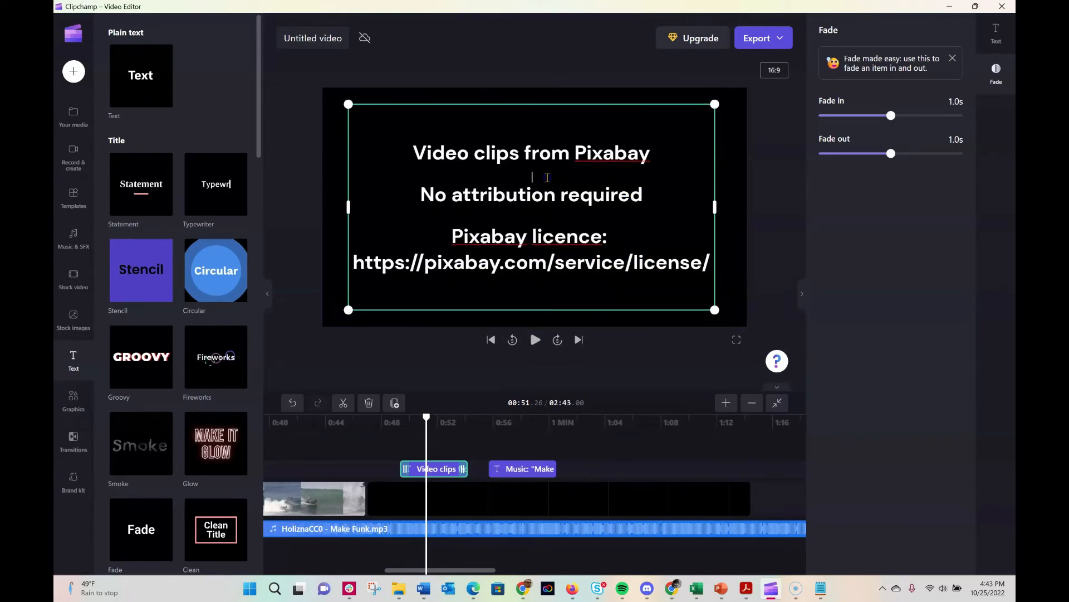
key("BackSpace")
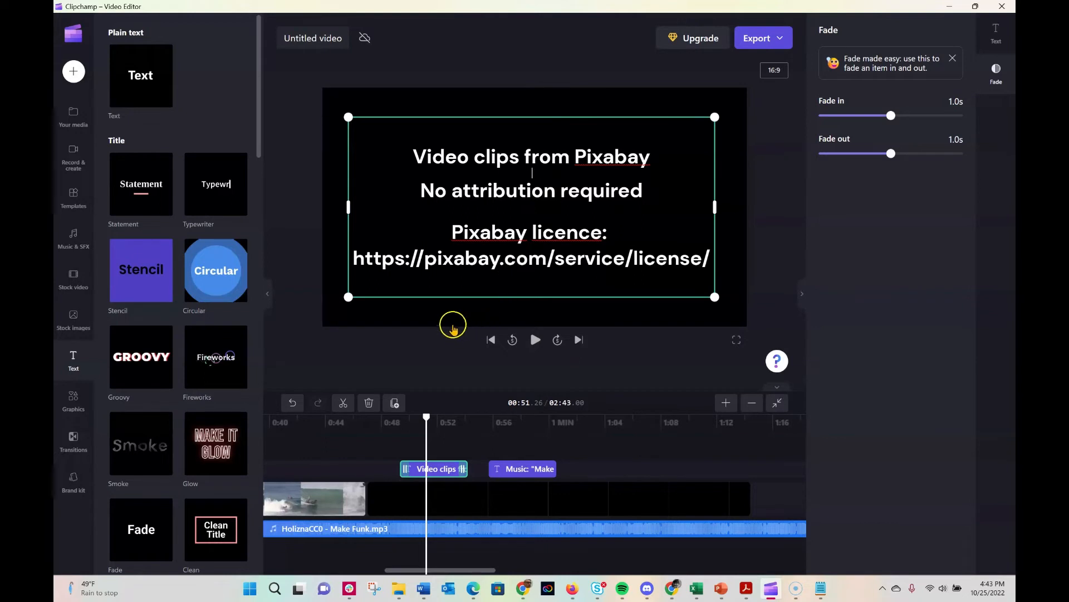
left_click(453, 323)
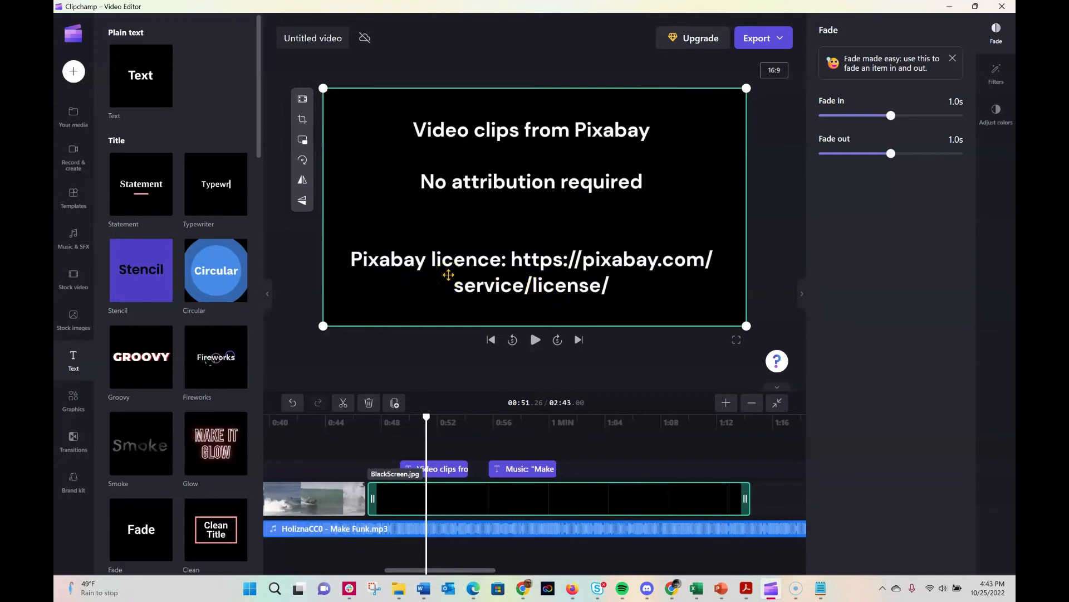
Step: Check the music credit in the preview and shorten the closing black screen so it ends at about 1:04
left_click(598, 270)
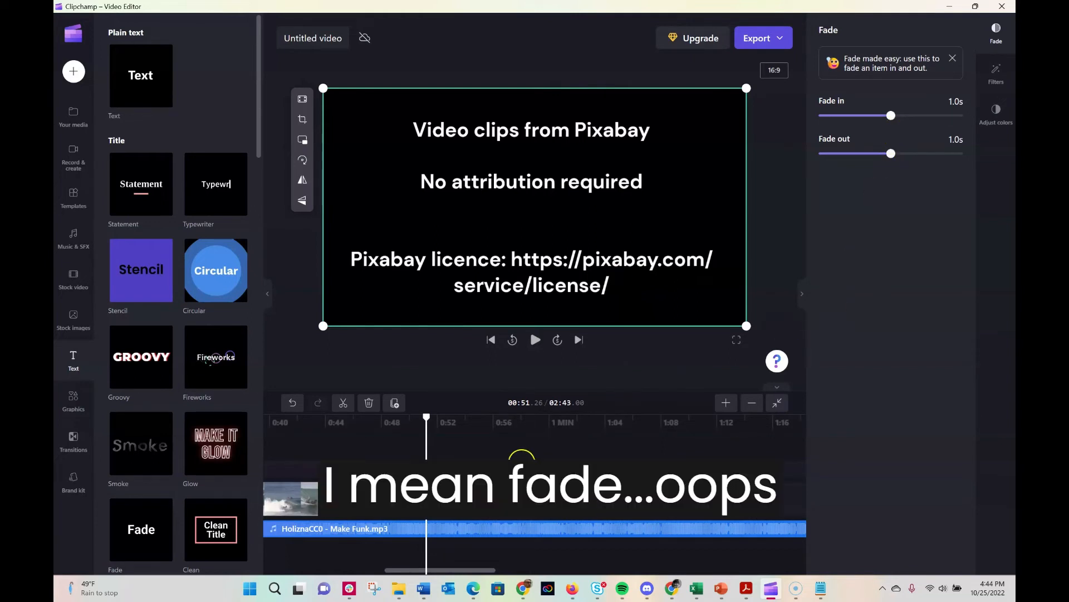
left_click(521, 419)
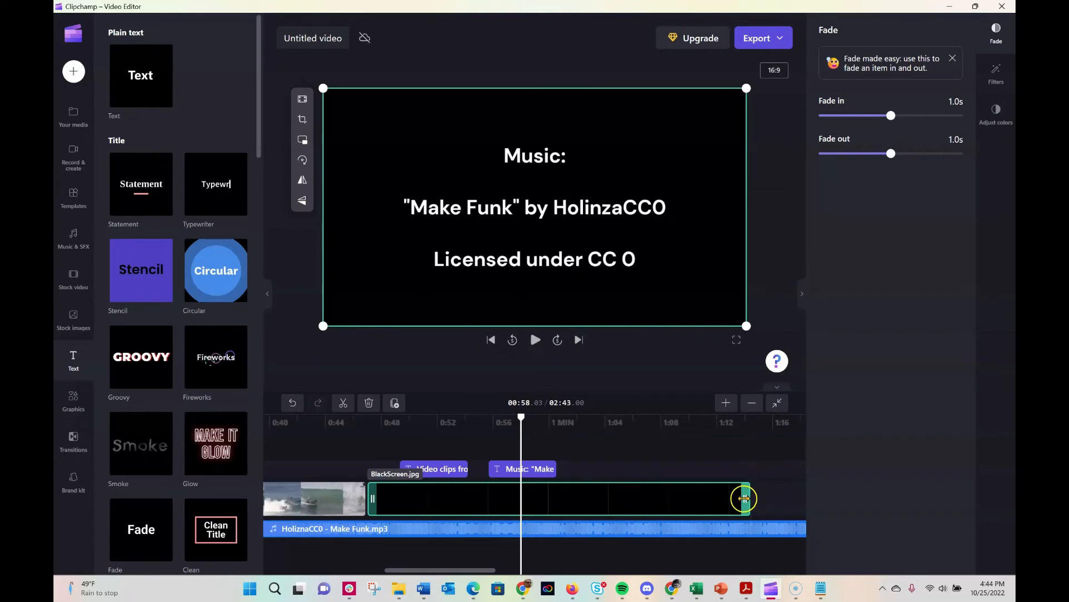
left_click_drag(745, 499, 603, 492)
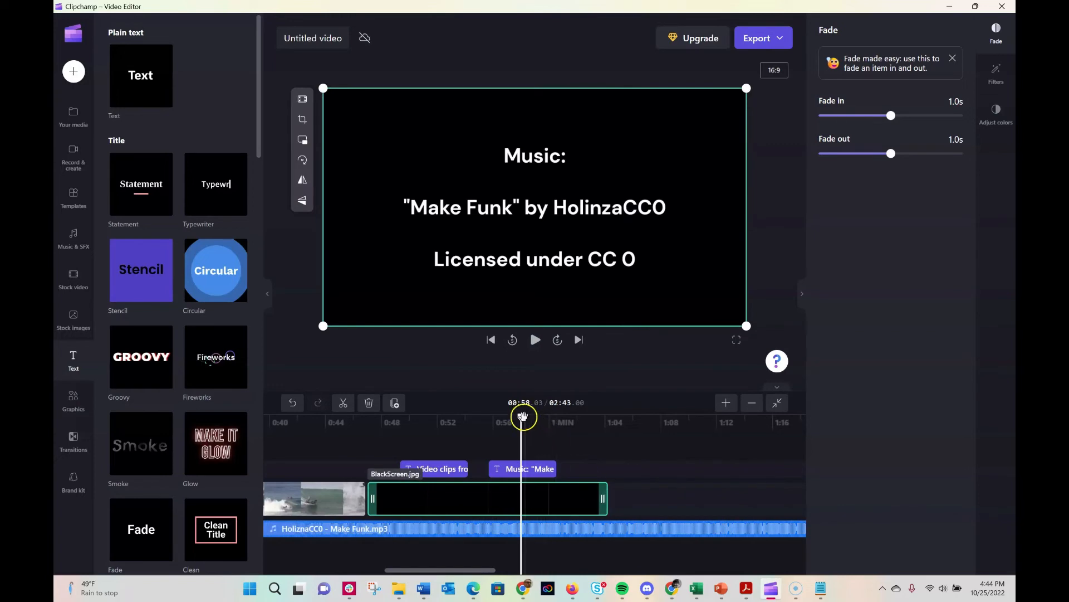
Step: Split the HoliznaCC0 - Make Funk.mp3 music track at 01:03.66, near the black screen's end, and delete the remainder
left_click_drag(521, 416, 541, 418)
mouse_move(584, 424)
left_mouse_down()
mouse_move(609, 423)
mouse_move(610, 440)
mouse_move(600, 418)
left_mouse_up()
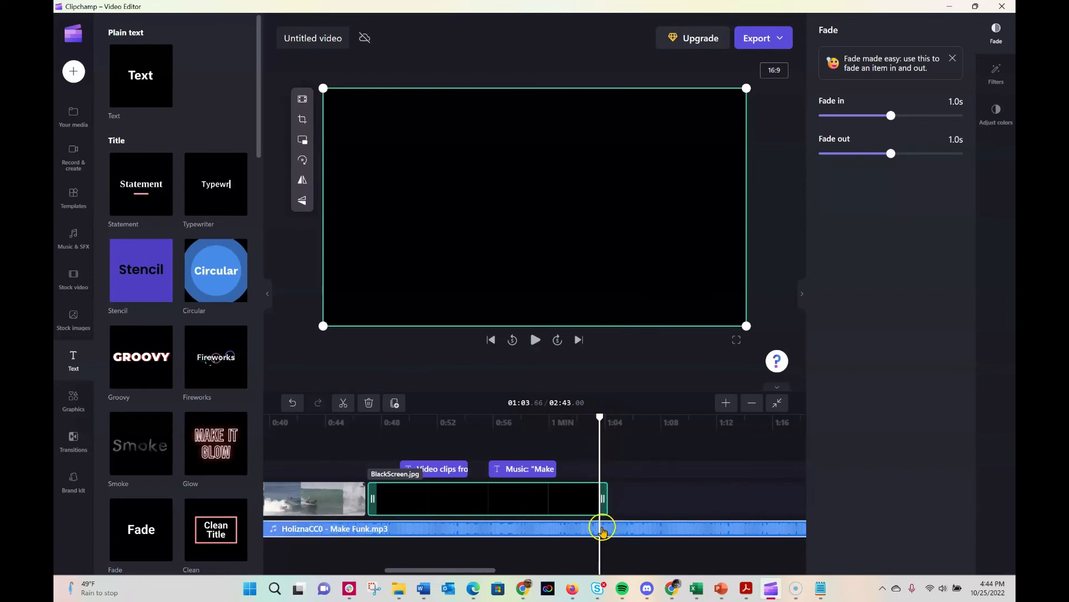
left_click(603, 530)
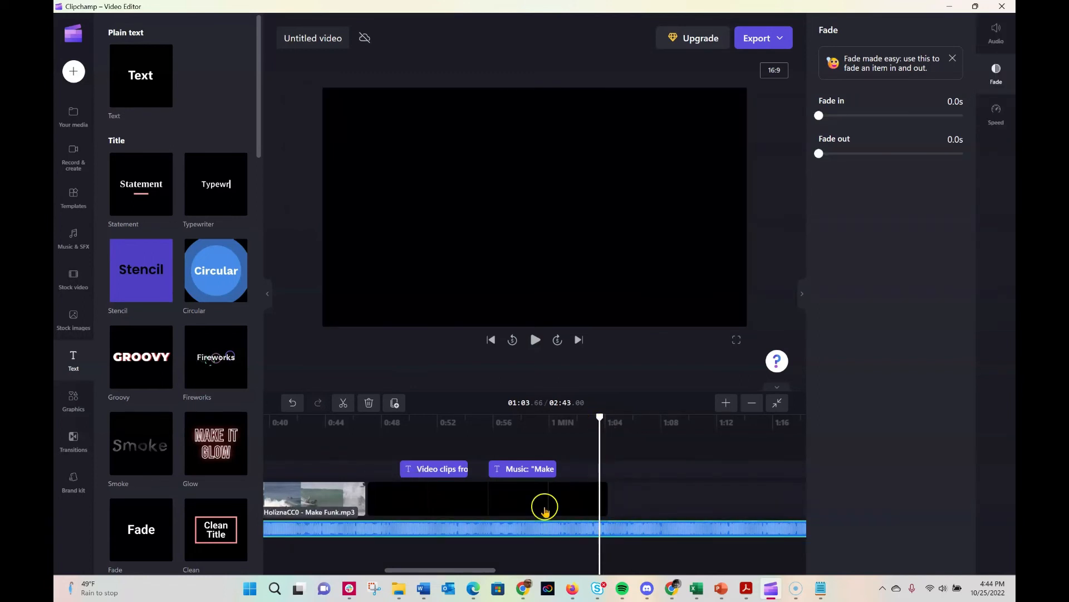
left_click(343, 406)
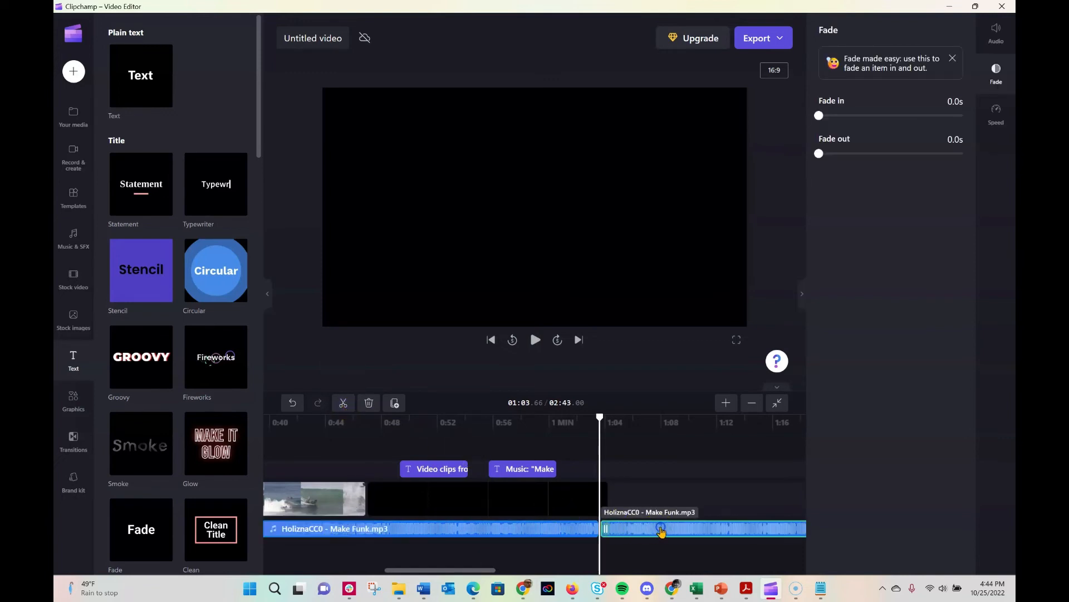
key("Delete")
Step: Set the fade out of the remaining music track to 2.0 seconds
left_click(583, 528)
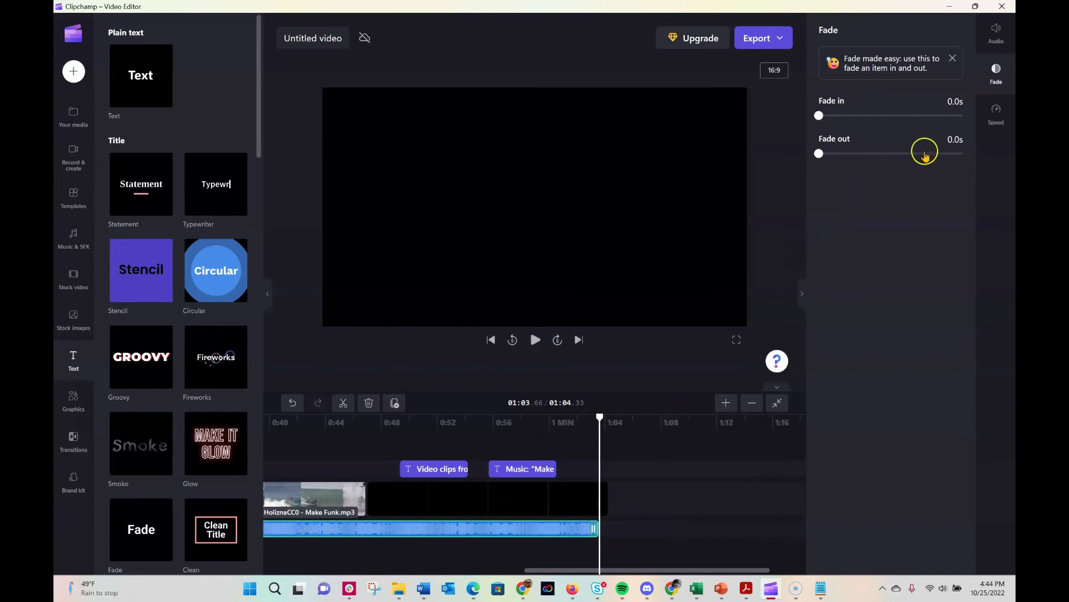
left_click_drag(819, 153, 970, 154)
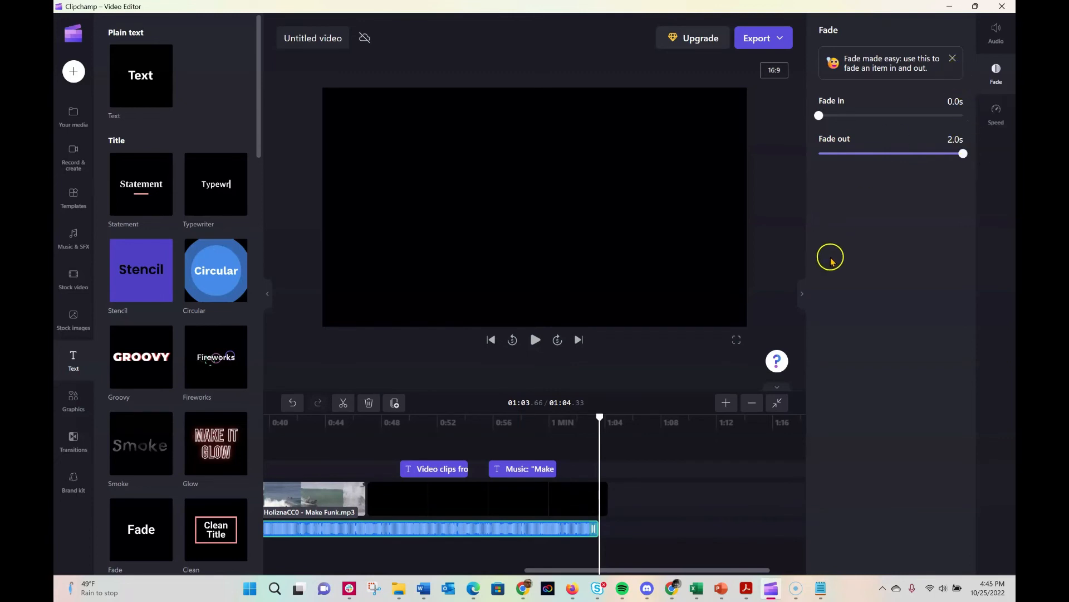
left_click(803, 294)
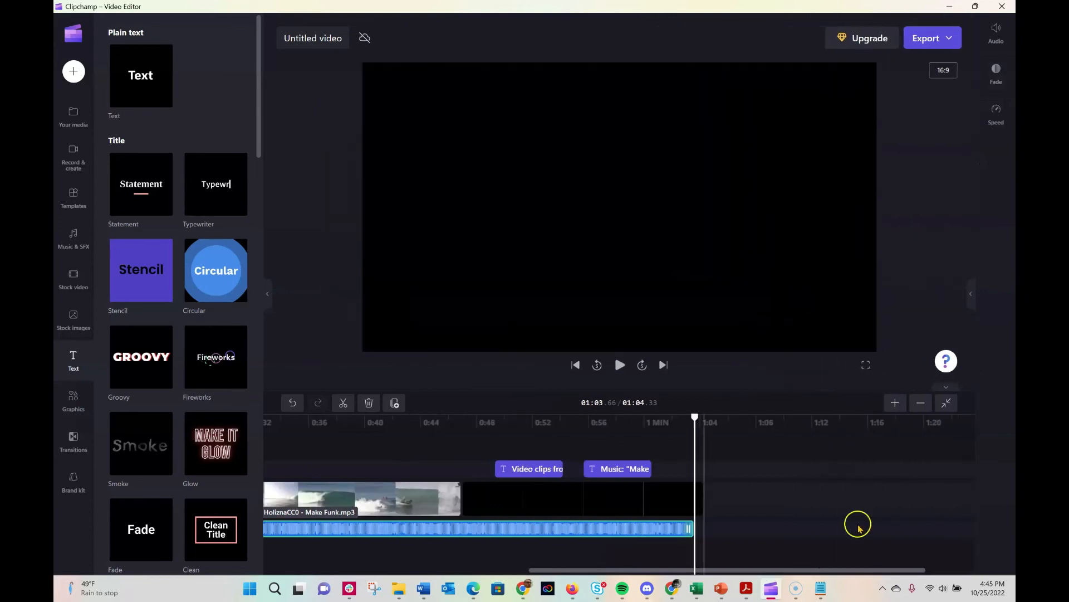
left_click(921, 403)
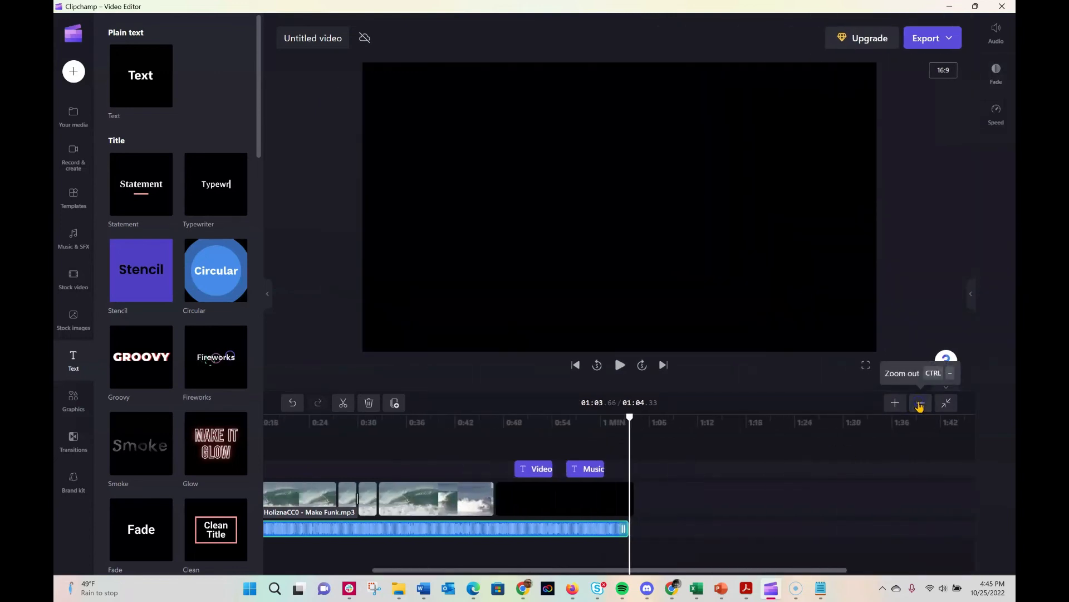
left_click(920, 403)
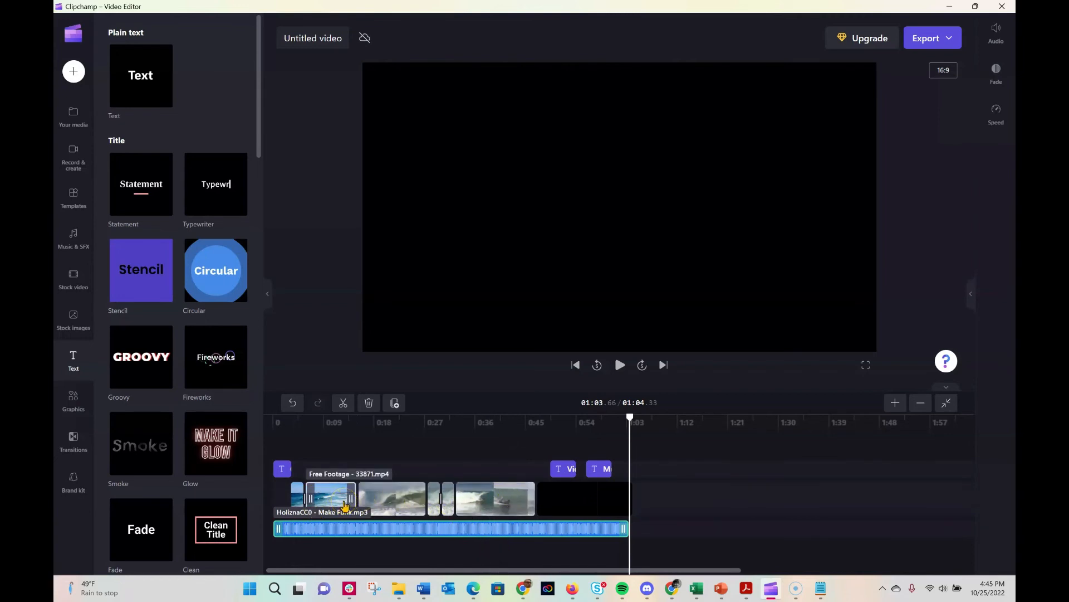
left_click(390, 502)
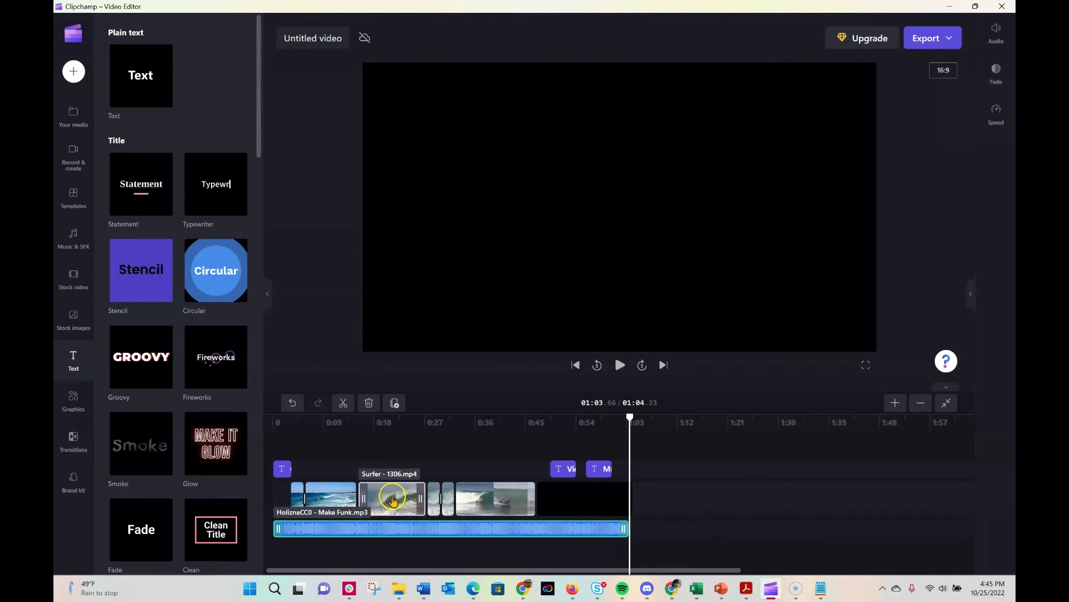
left_click(548, 507)
left_click(652, 525)
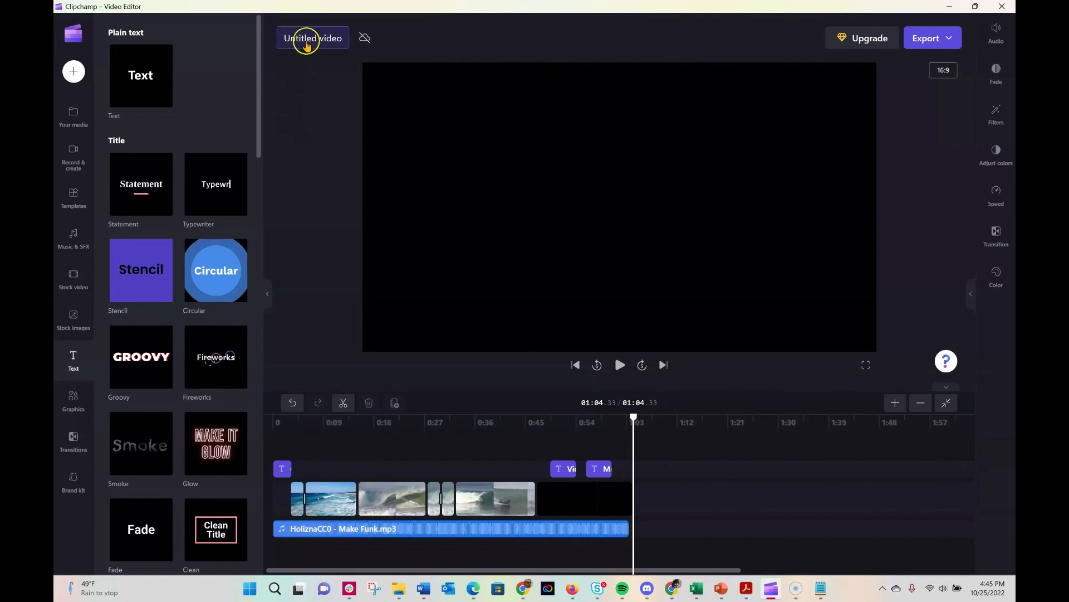
Step: Rename the untitled video project as "Cool surfing clips"
left_click(311, 33)
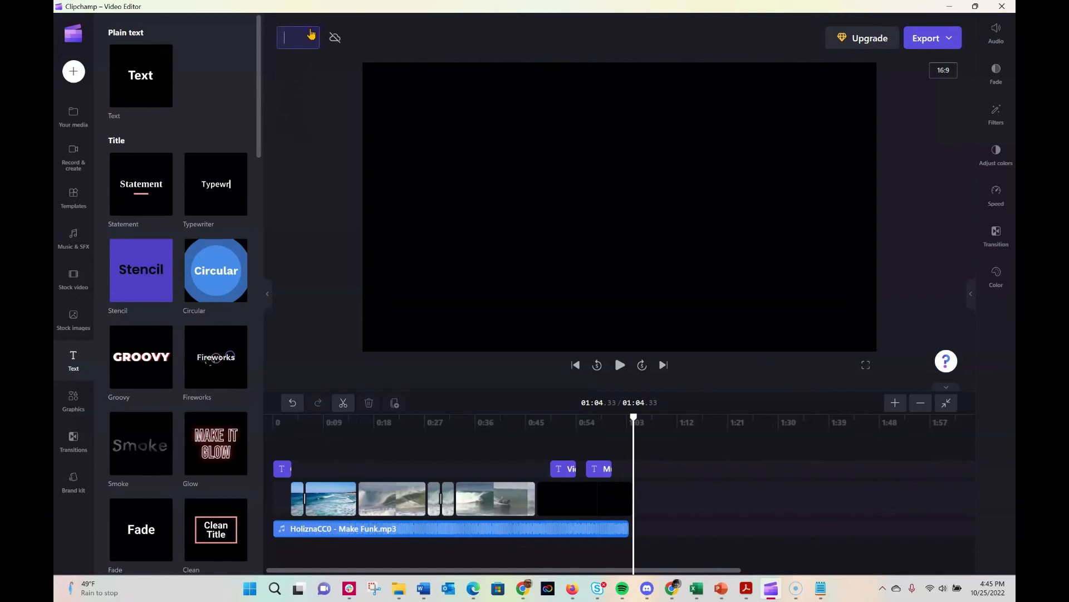
type("Cool ")
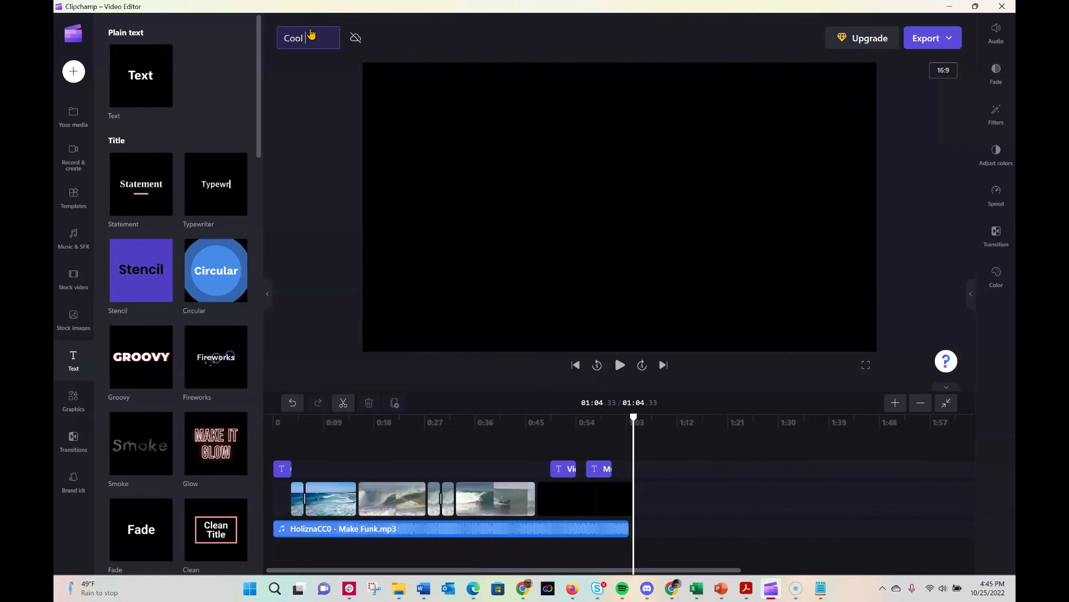
type("suring")
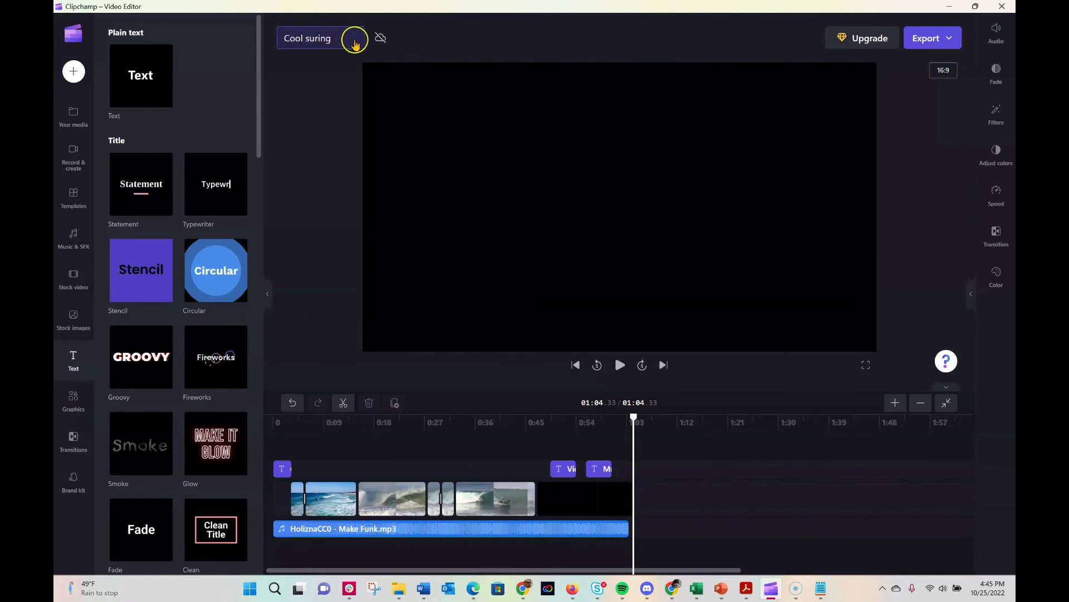
key("BackSpace")
key("BackSpace")
key("BackSpace")
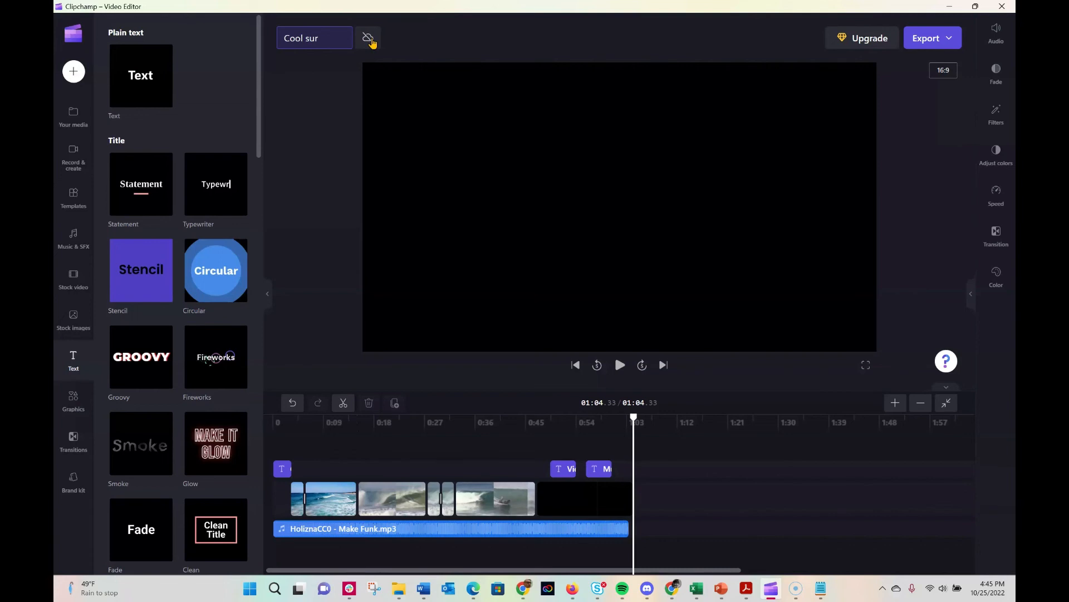
type("fing clip")
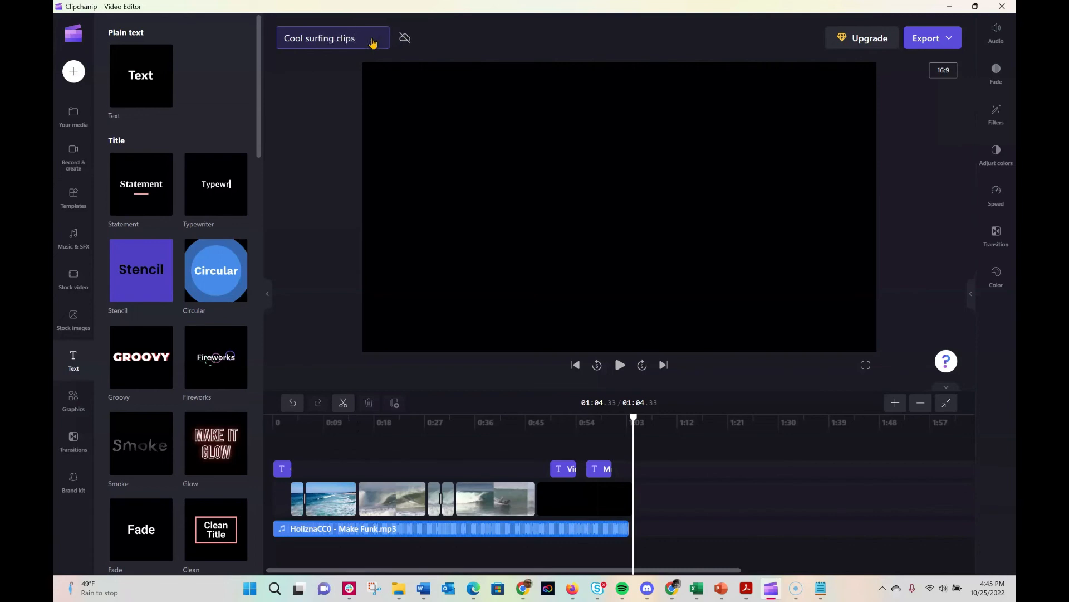
type("s")
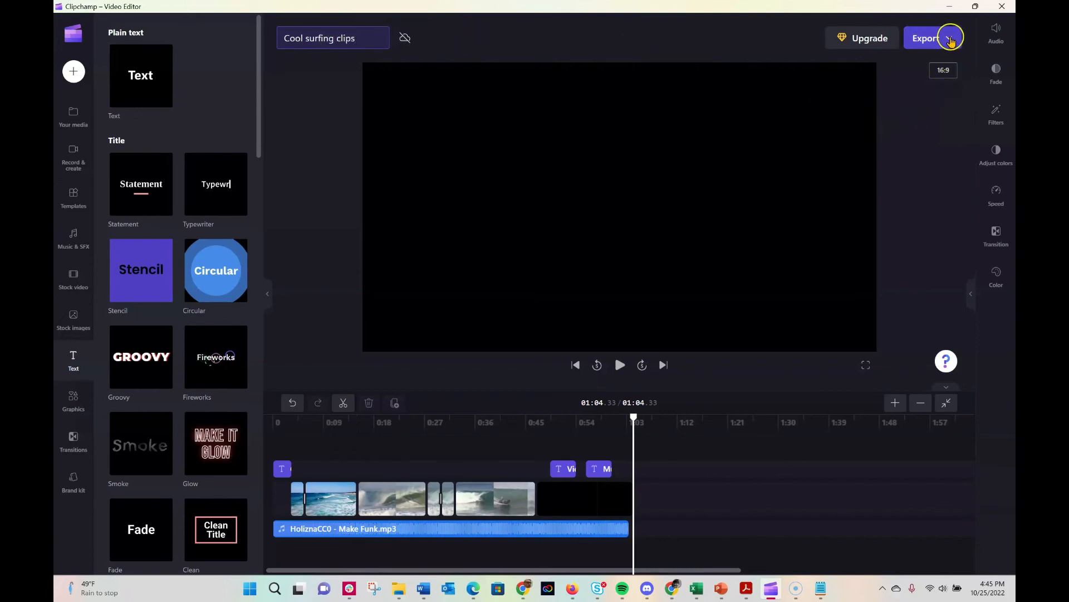
left_click(951, 40)
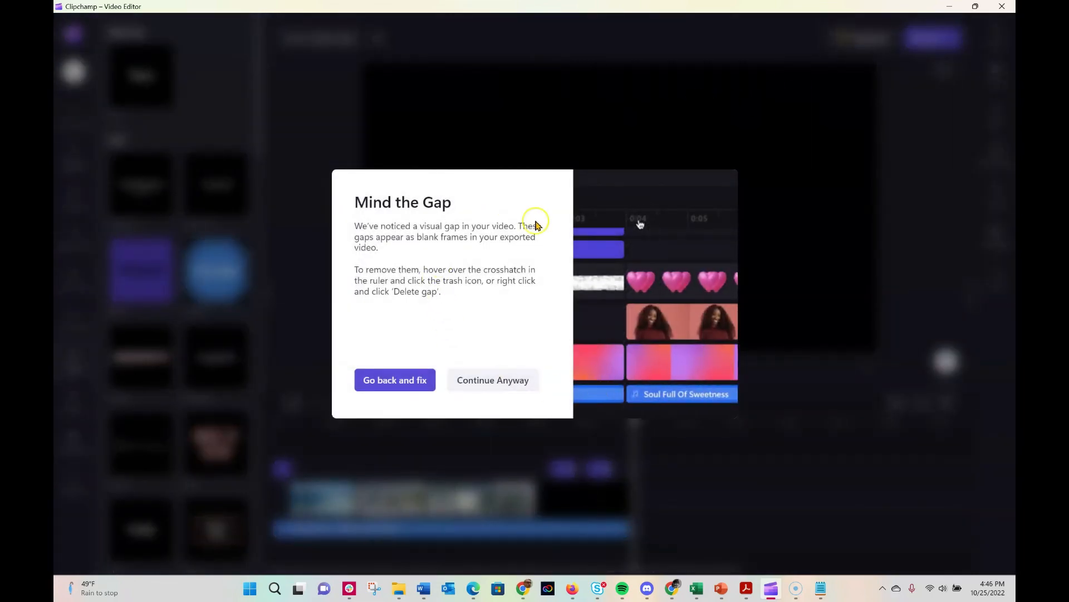
left_click(476, 381)
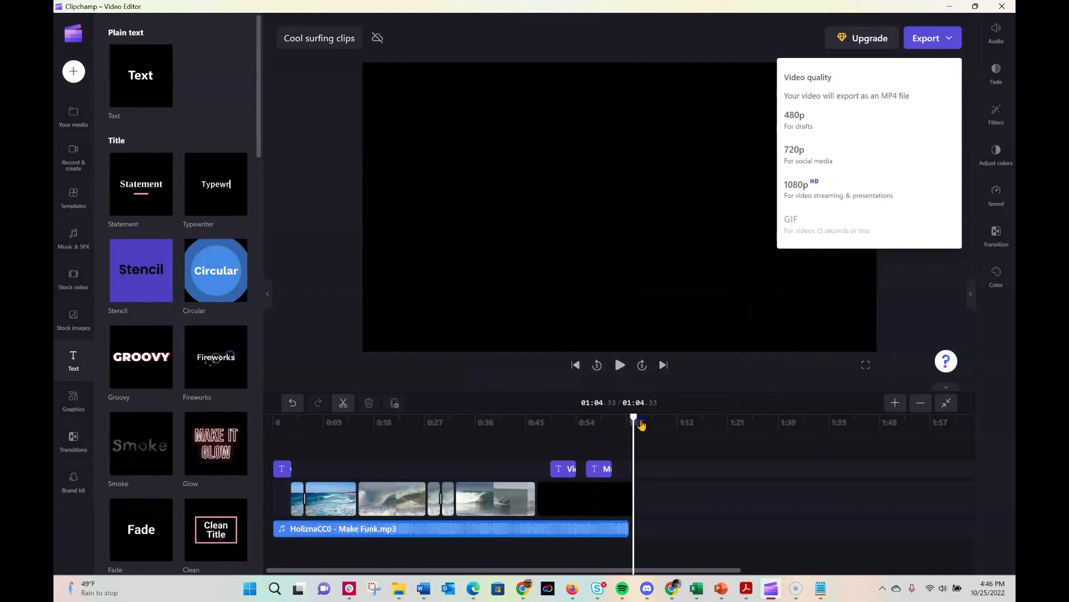
left_click_drag(633, 413, 569, 413)
left_click(597, 504)
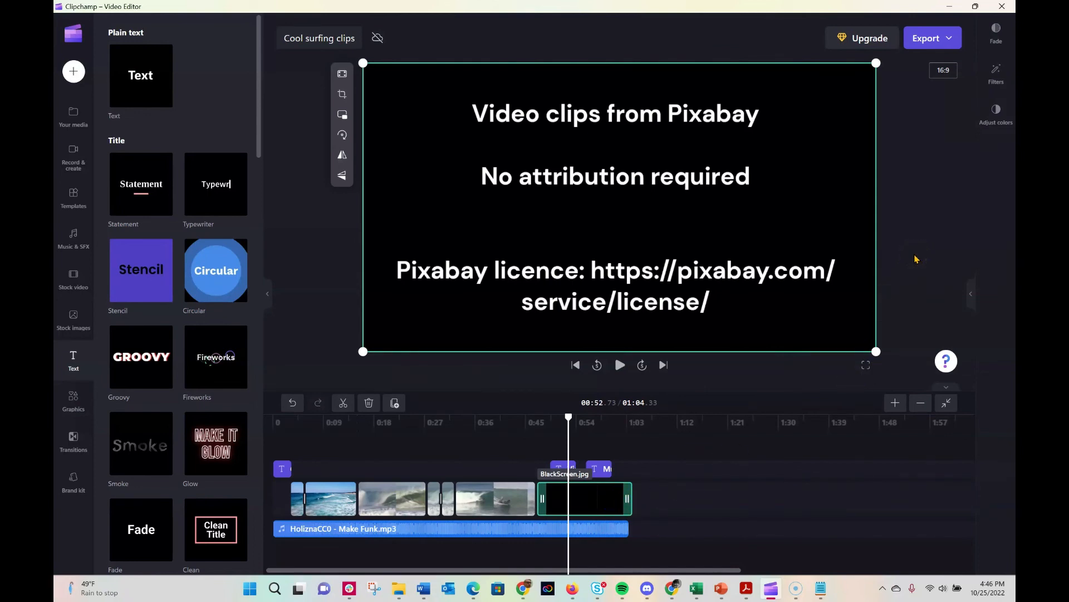
Step: Export the video in 1080p quality, continuing without fixing the visual gap
left_click(949, 38)
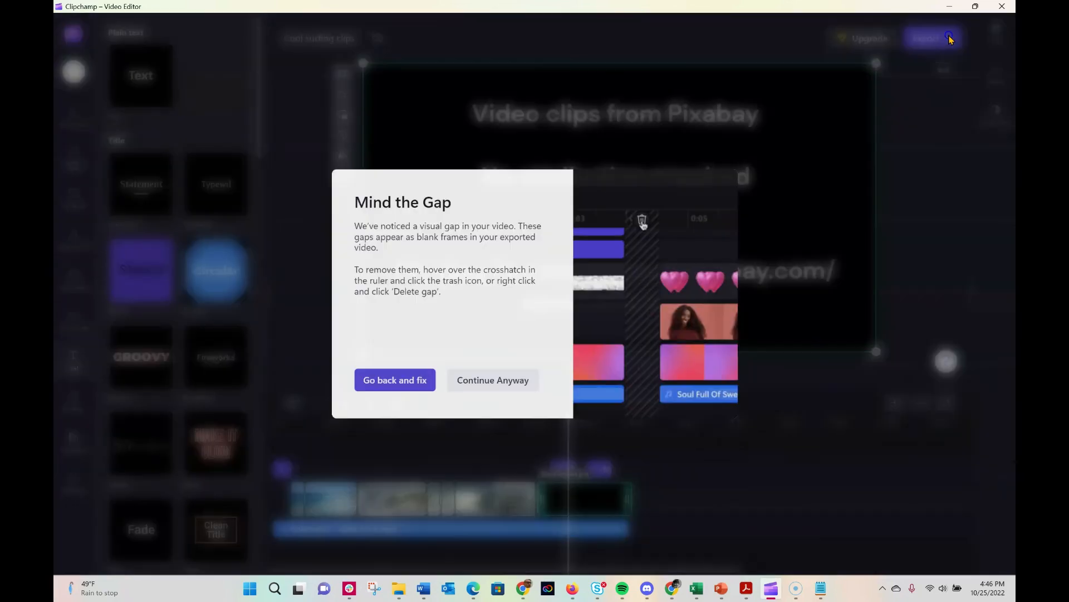
left_click(493, 384)
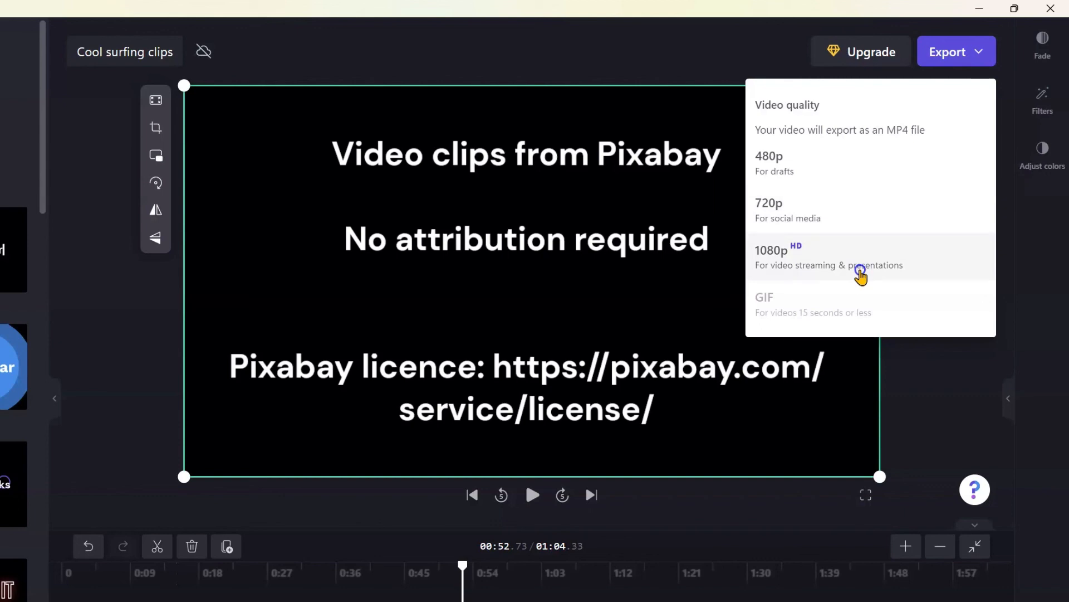
left_click(860, 273)
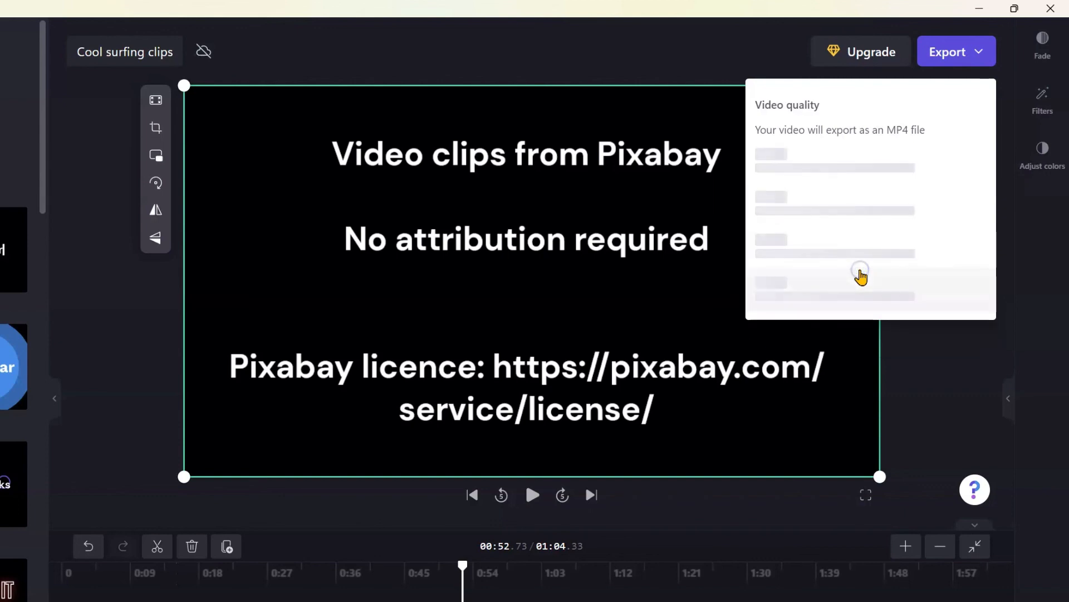